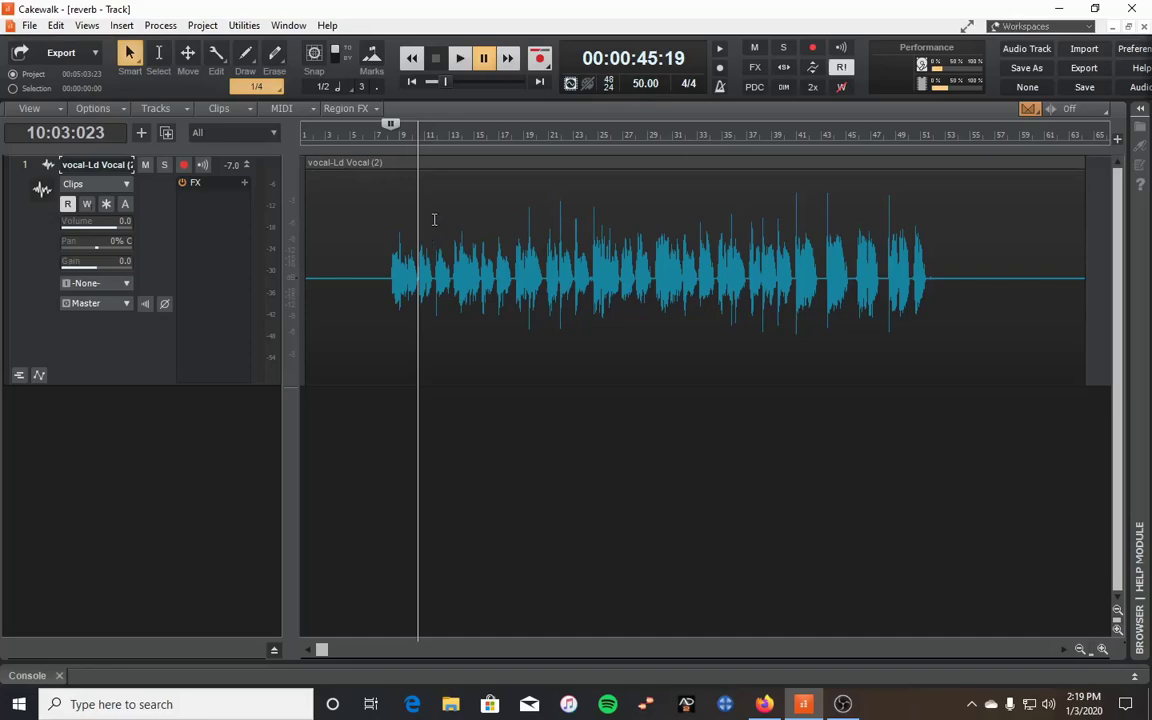
- Play back part of the dry vocal track and pause it
{"action": "left_click", "coordinate": [460, 62]}
{"action": "left_click", "coordinate": [460, 60]}
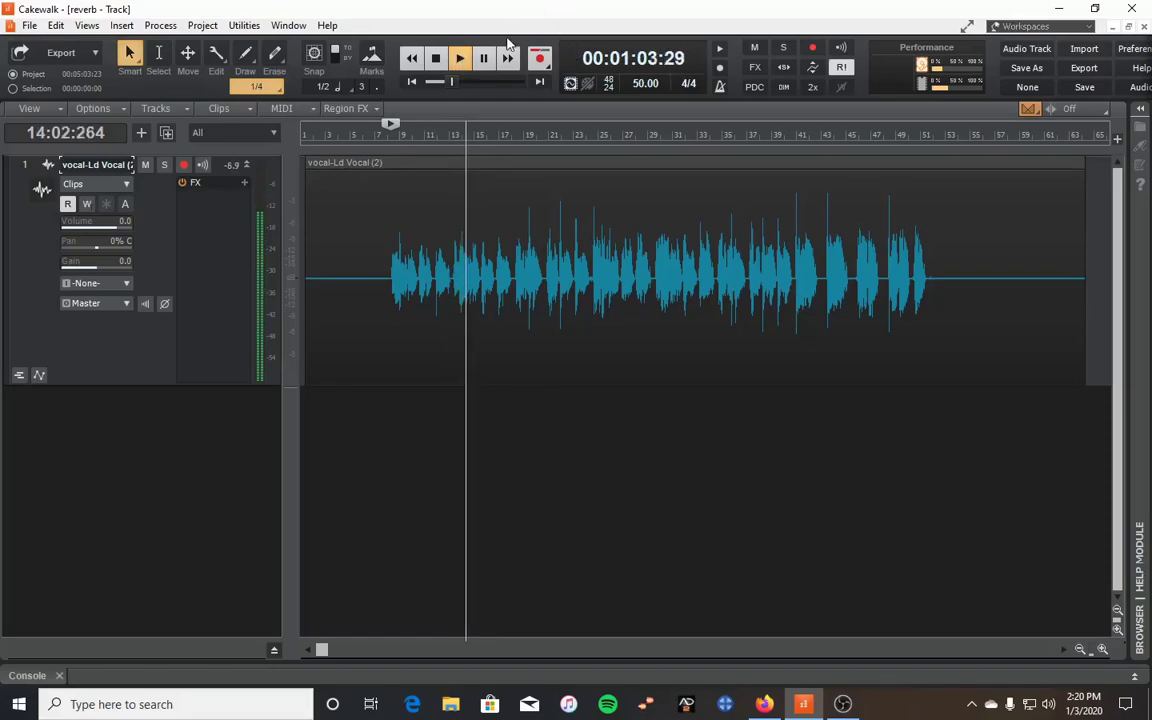
{"action": "left_click", "coordinate": [484, 58]}
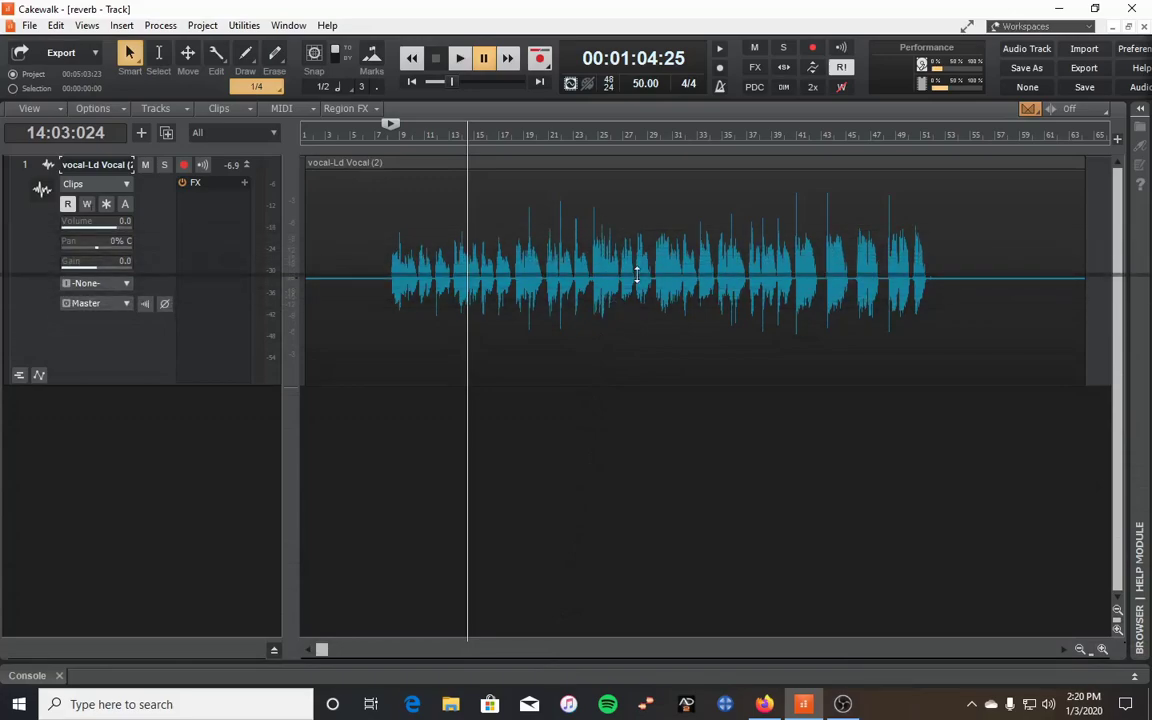
- Show the console with the vocal track's strip selected and expand it to full height
{"action": "key", "text": "d"}
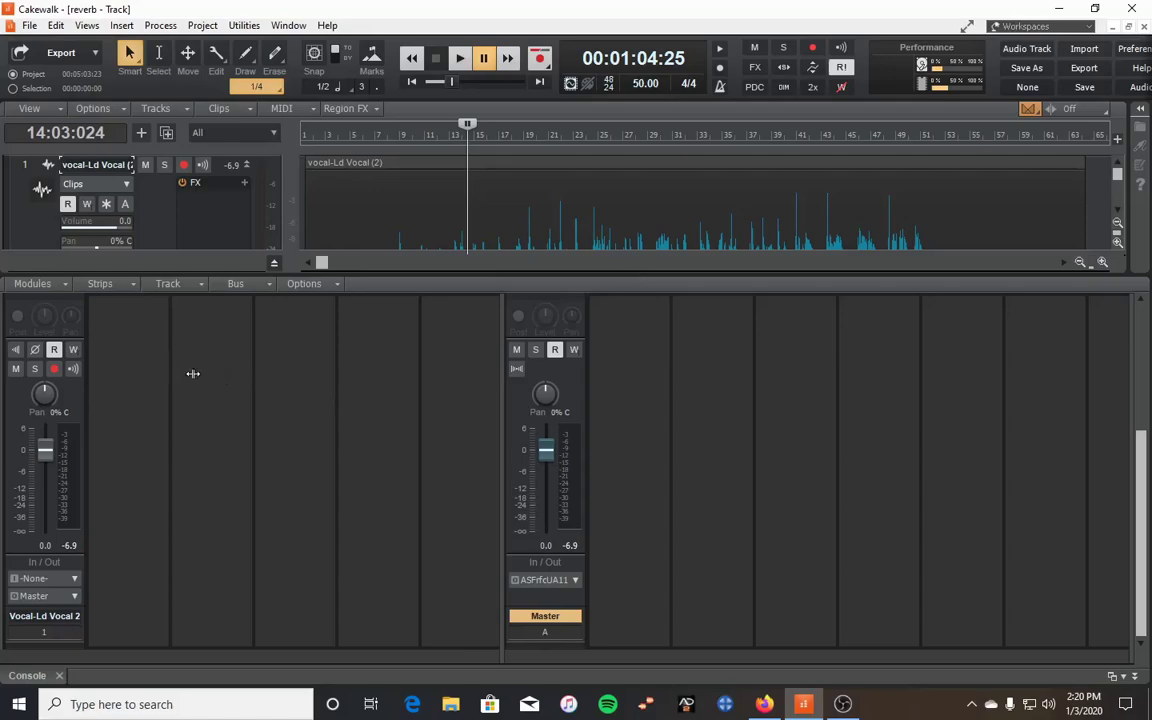
{"action": "key", "text": "Left"}
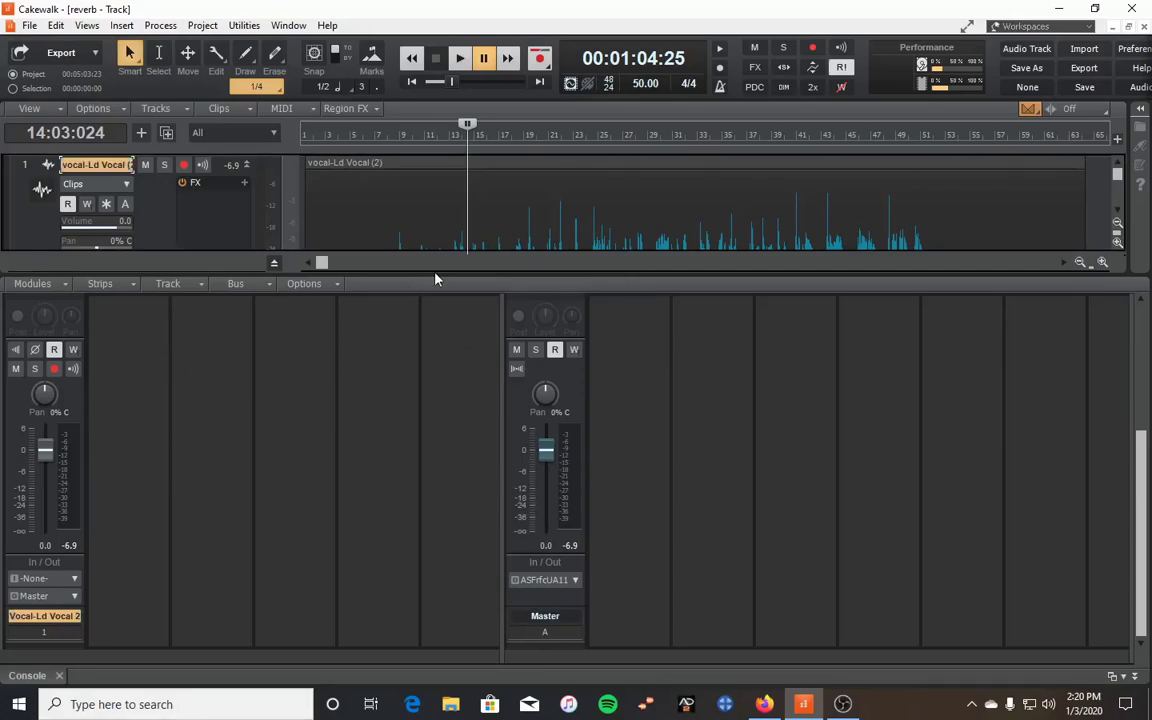
{"action": "double_click", "coordinate": [434, 97]}
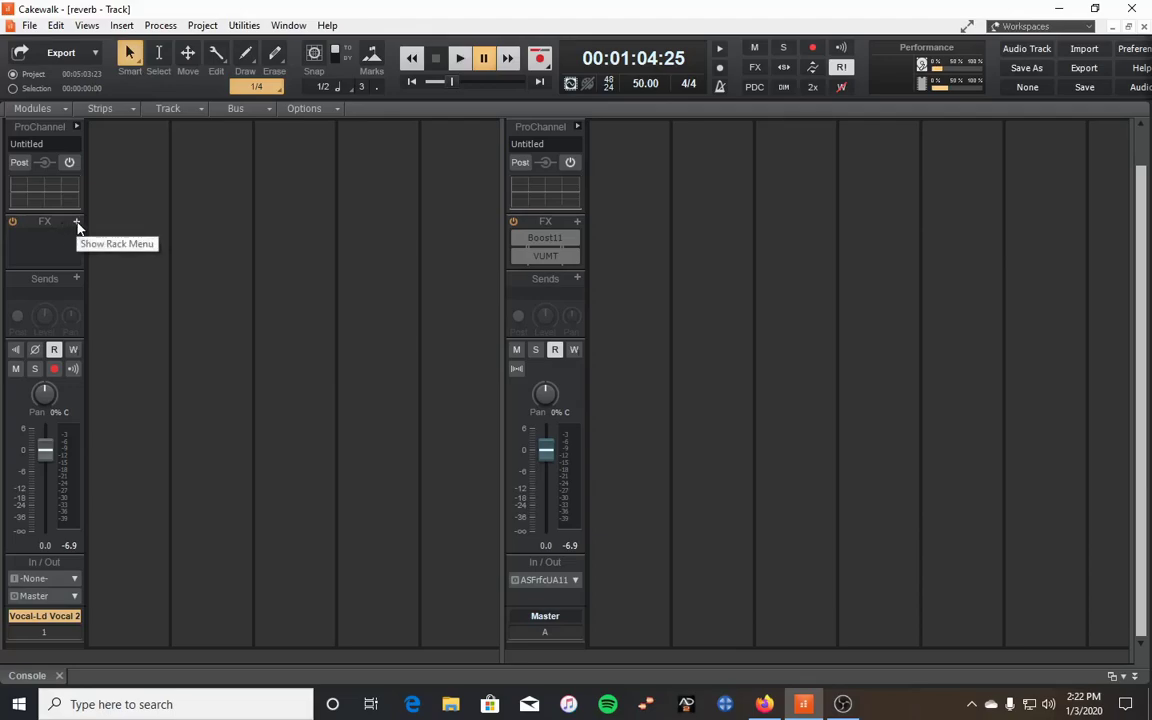
- Insert a new stereo bus and rename it Vocal Reverb
{"action": "left_click", "coordinate": [262, 110]}
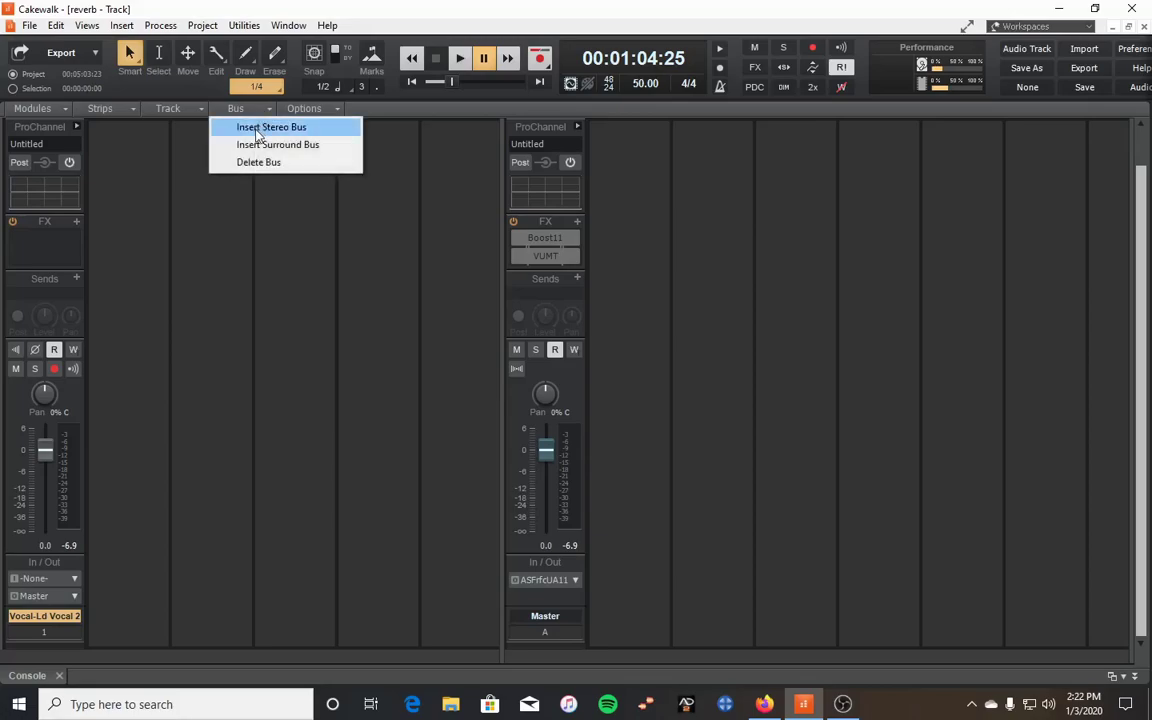
{"action": "left_click", "coordinate": [258, 128]}
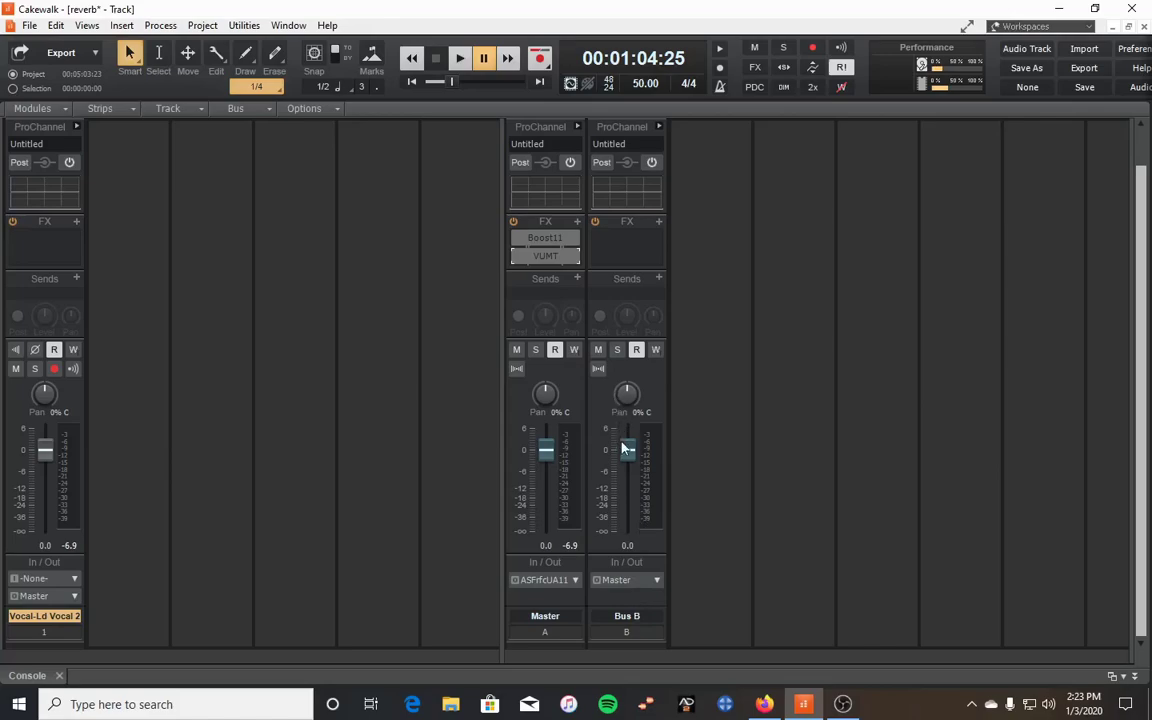
{"action": "double_click", "coordinate": [641, 615]}
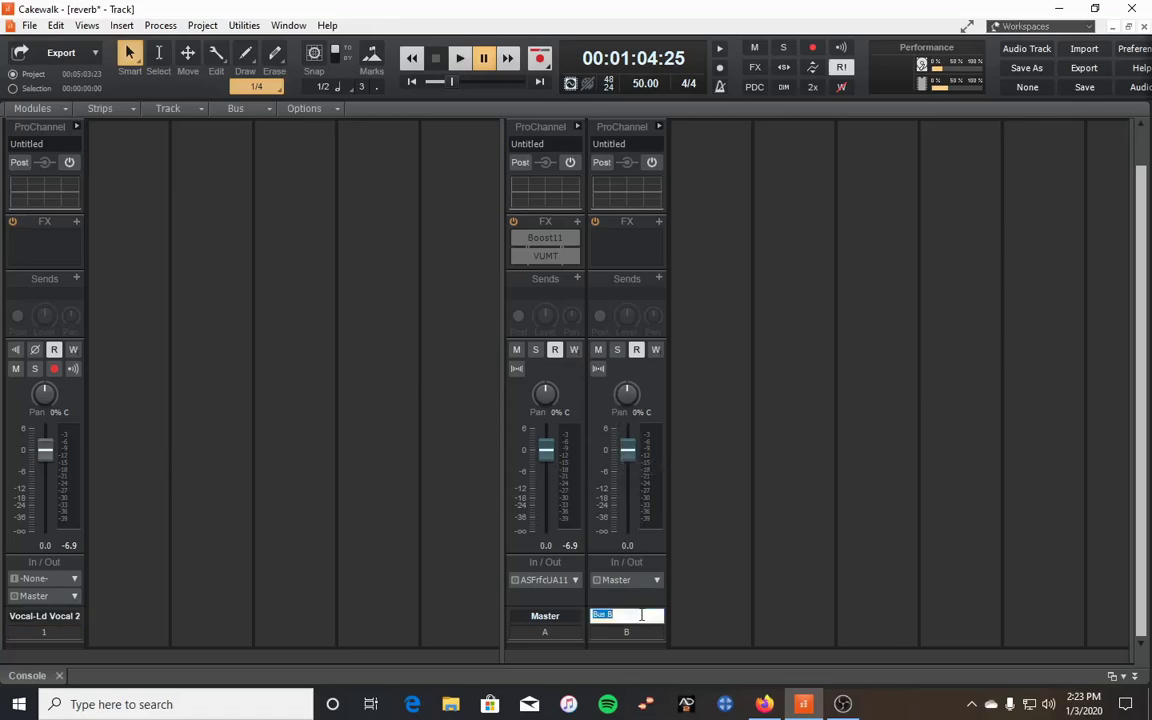
{"action": "type", "text": "Vocal Reverb"}
{"action": "key", "text": "Return"}
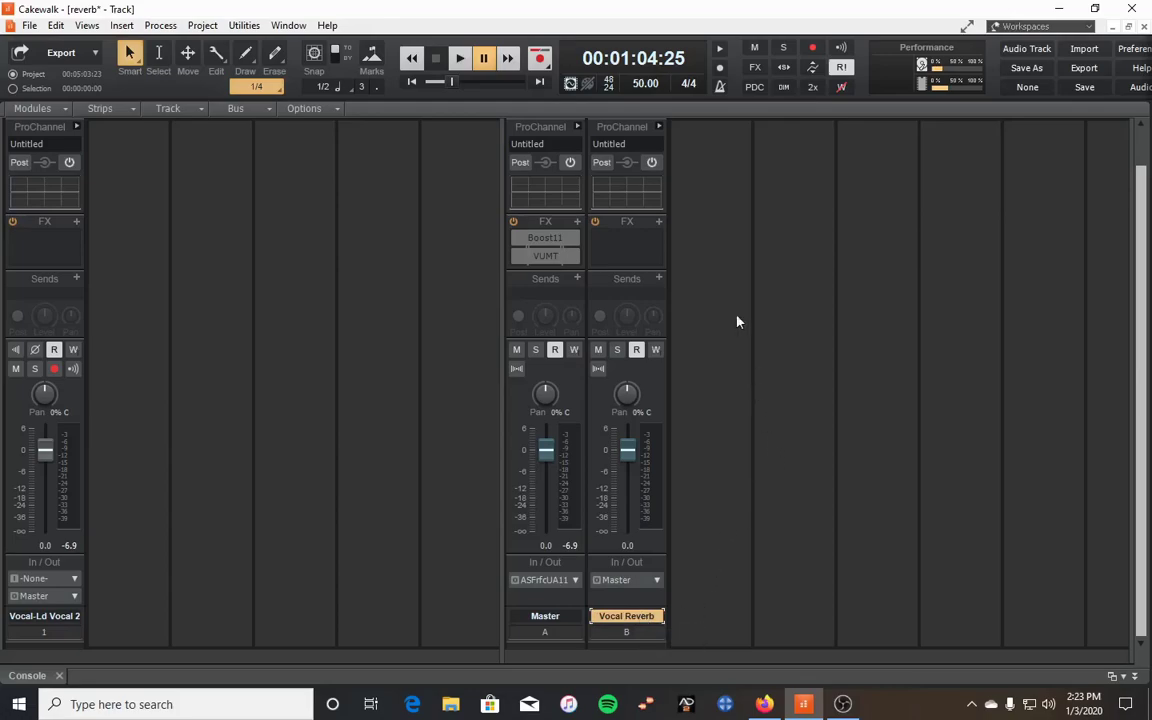
- Insert the Sonitus Reverb effect on the Vocal Reverb bus and close the plug-in's window
{"action": "left_click", "coordinate": [659, 222]}
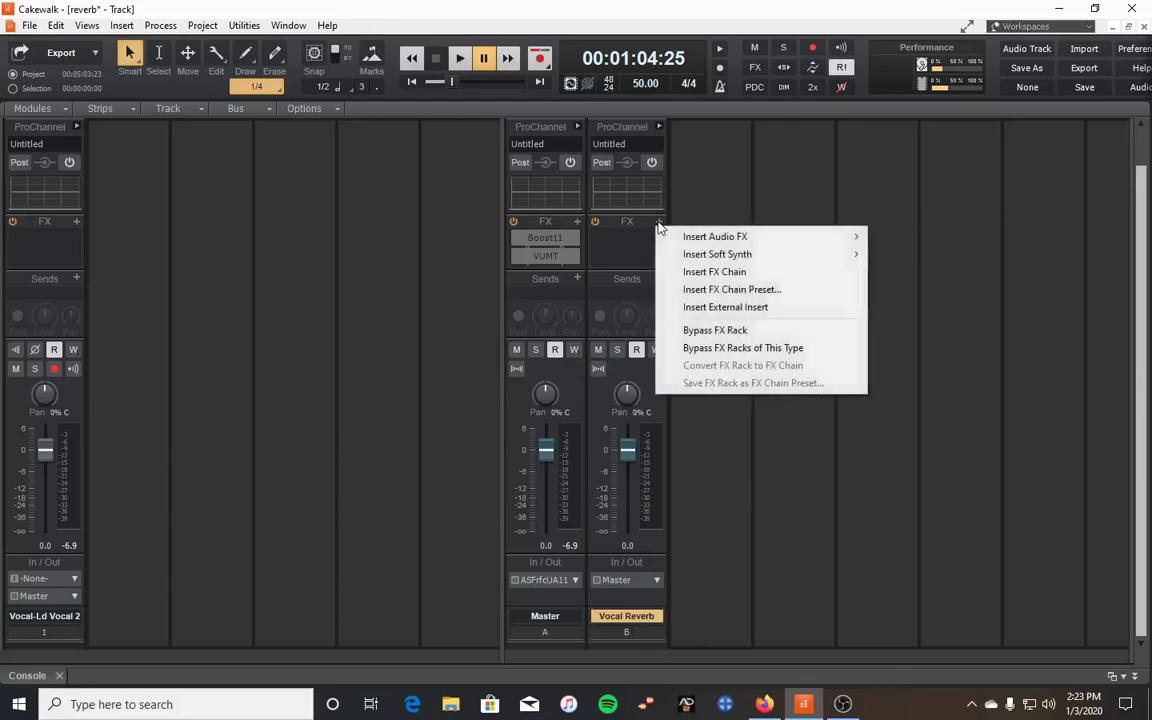
{"action": "mouse_move", "coordinate": [705, 237]}
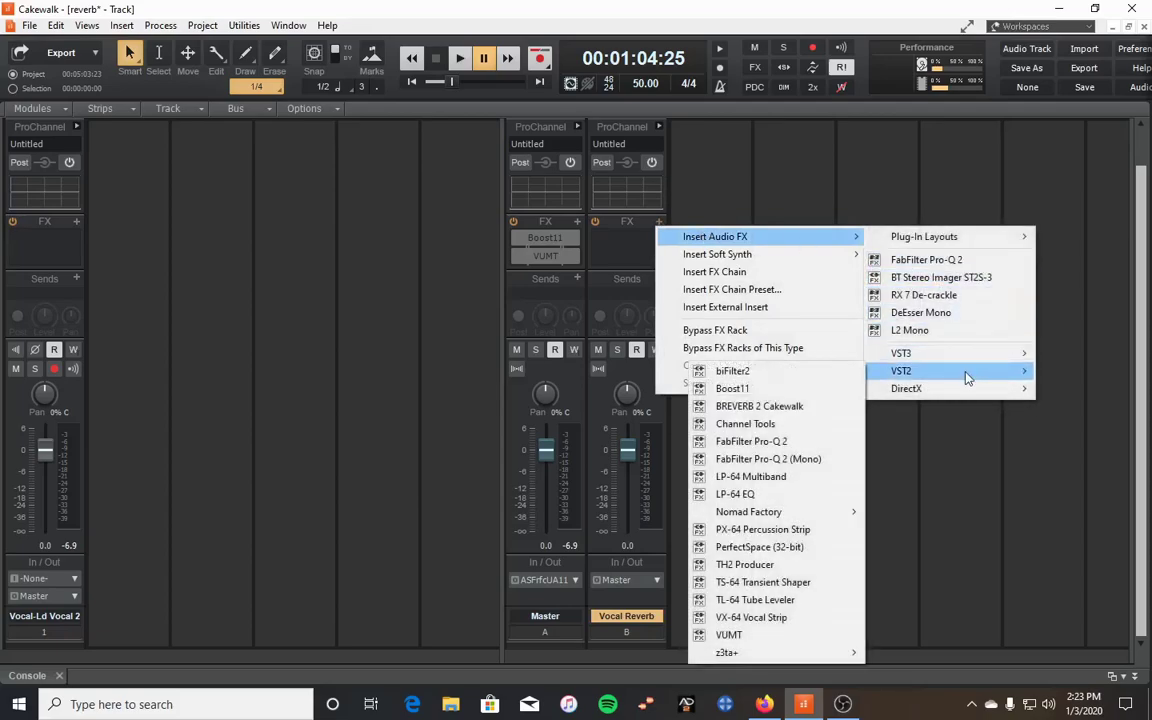
{"action": "mouse_move", "coordinate": [964, 390]}
{"action": "mouse_move", "coordinate": [1060, 394]}
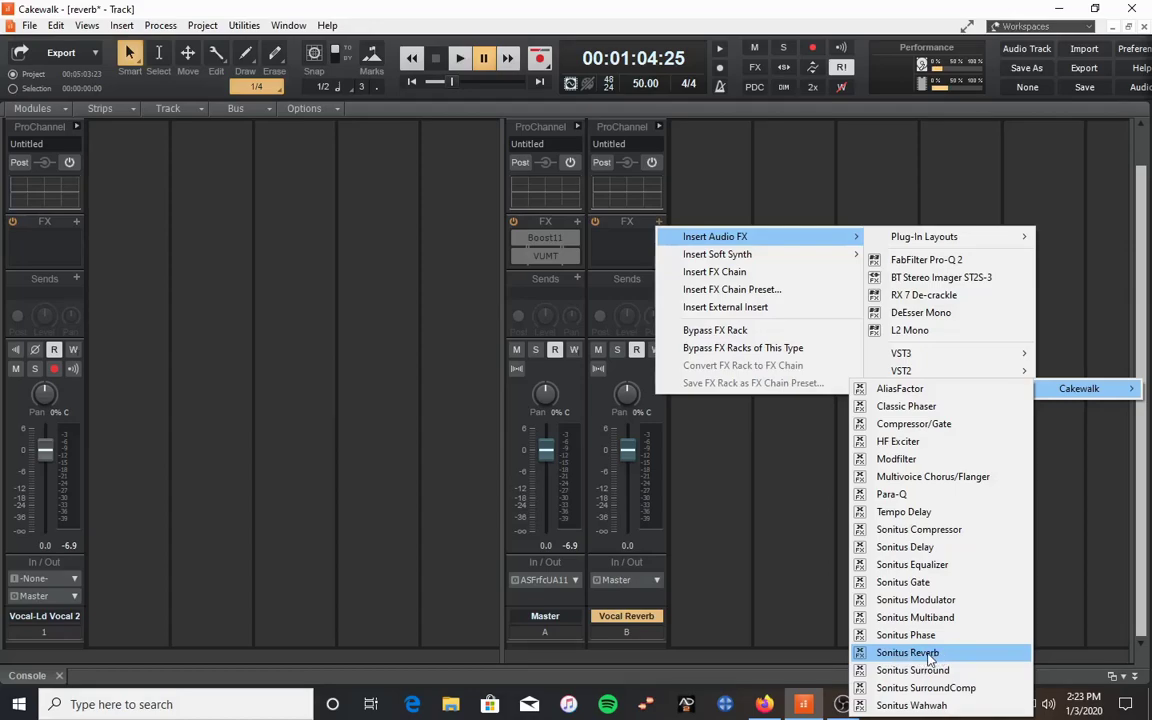
{"action": "left_click", "coordinate": [929, 655]}
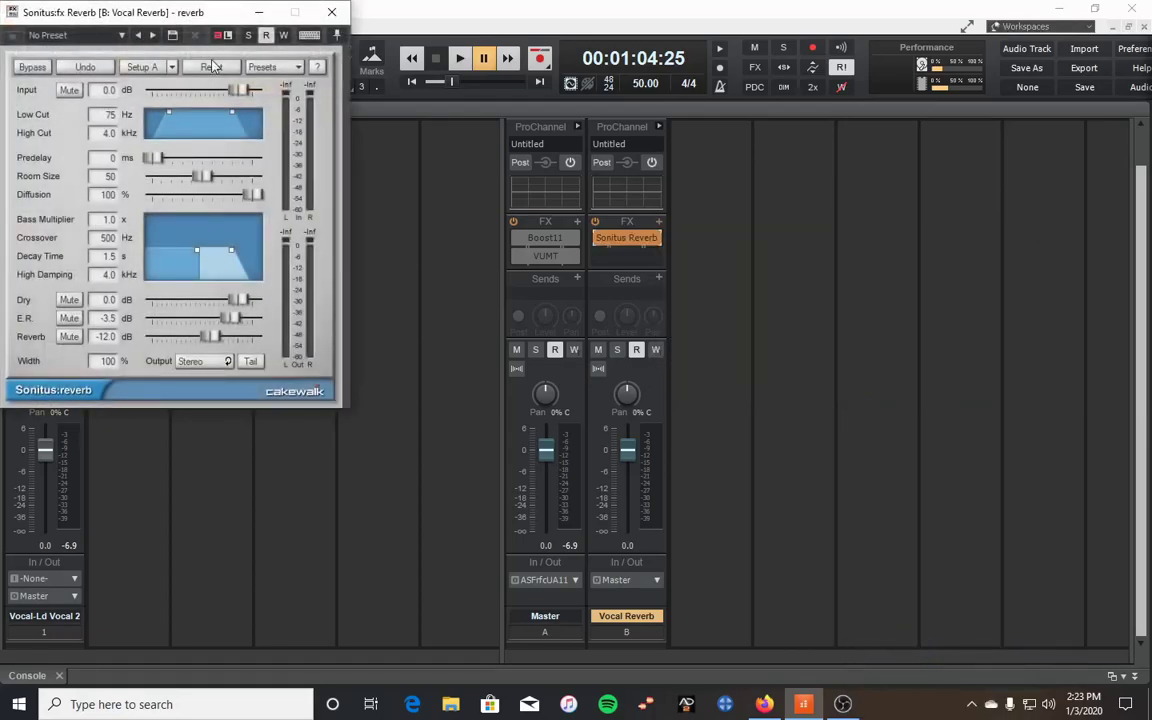
{"action": "left_click_drag", "start_coordinate": [199, 14], "coordinate": [947, 159]}
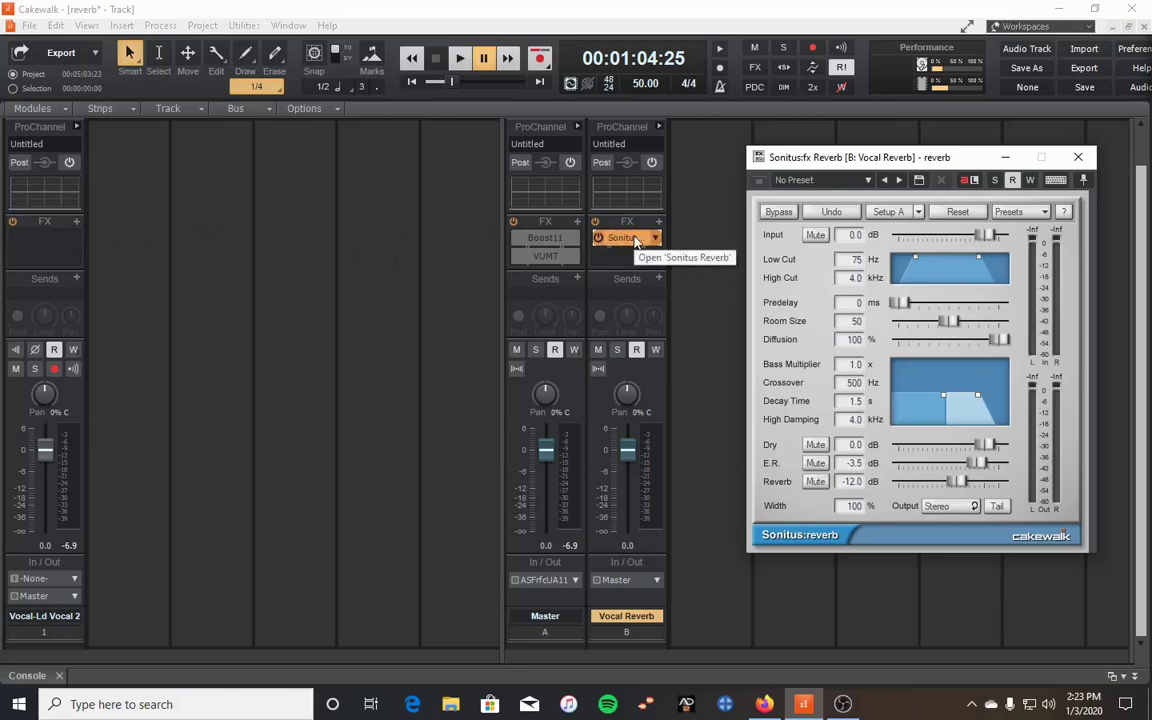
{"action": "left_click", "coordinate": [1078, 157]}
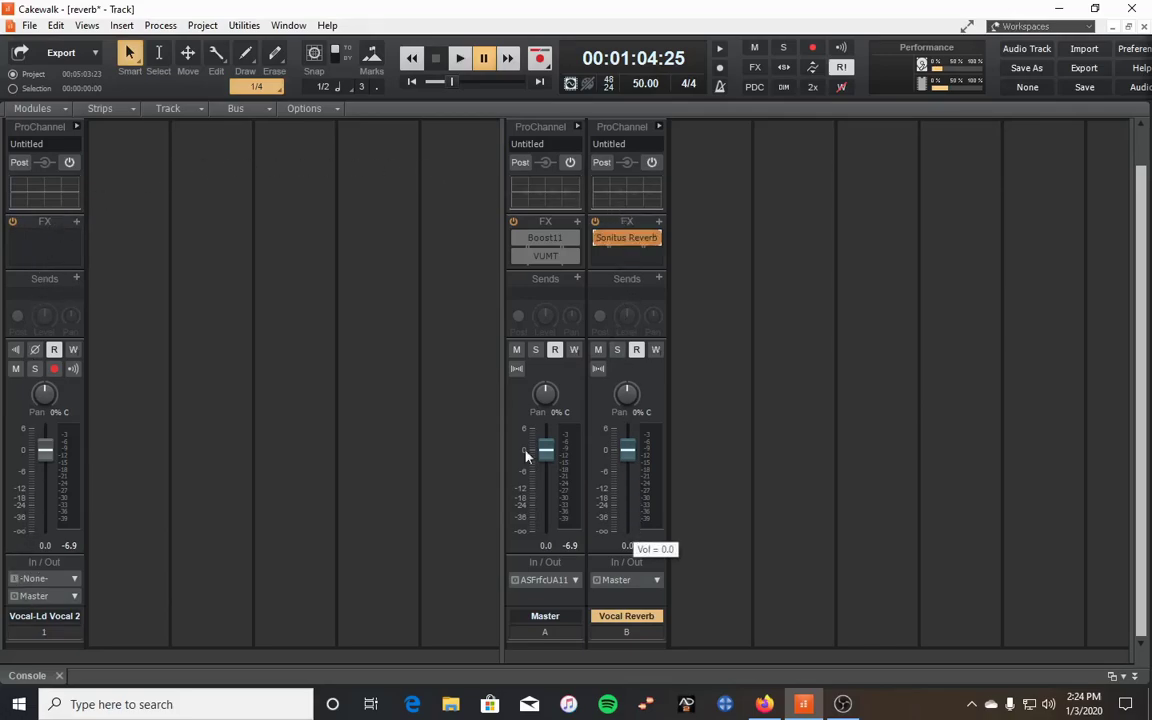
- Add a send from the vocal track to the Vocal Reverb bus
{"action": "left_click", "coordinate": [77, 279]}
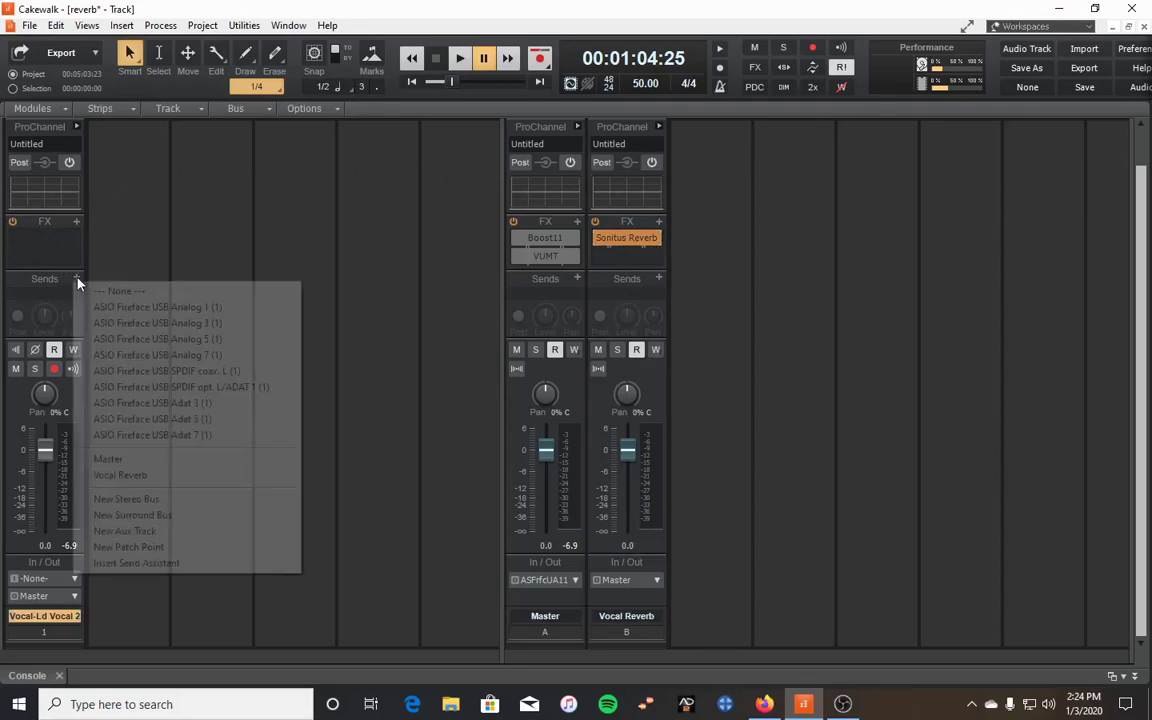
{"action": "left_click", "coordinate": [138, 478]}
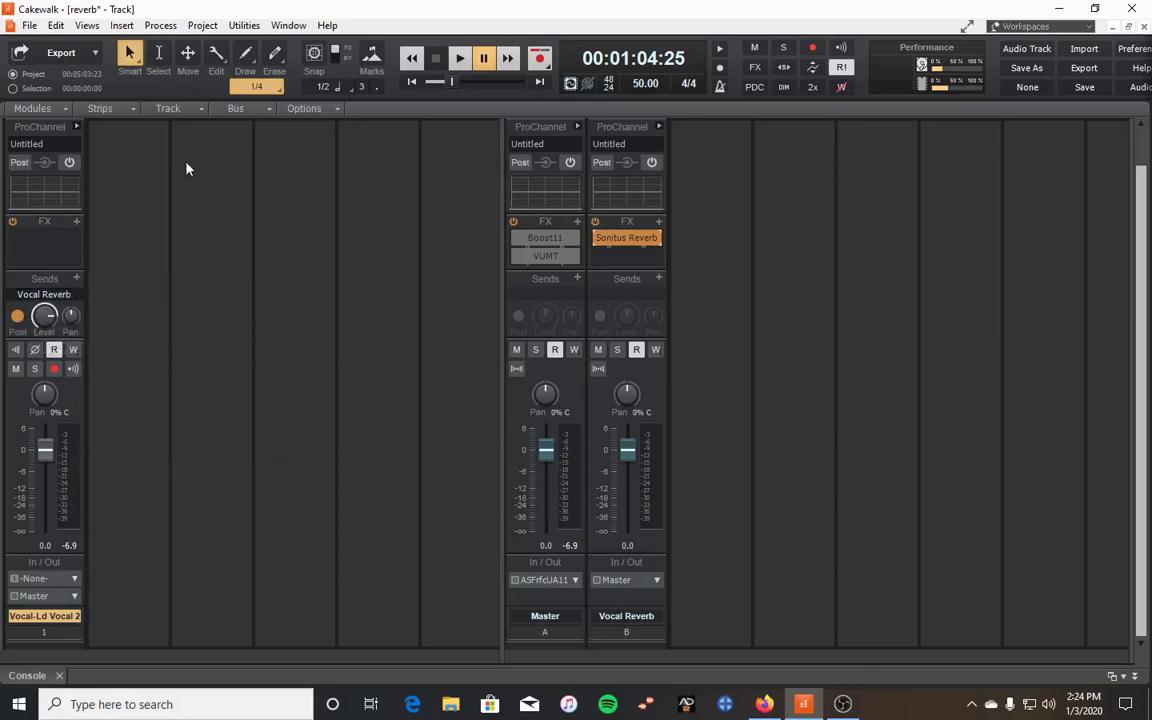
- Open Sonitus Reverb on the Vocal Reverb bus and lower its Dry level to -Inf
{"action": "left_click", "coordinate": [607, 242]}
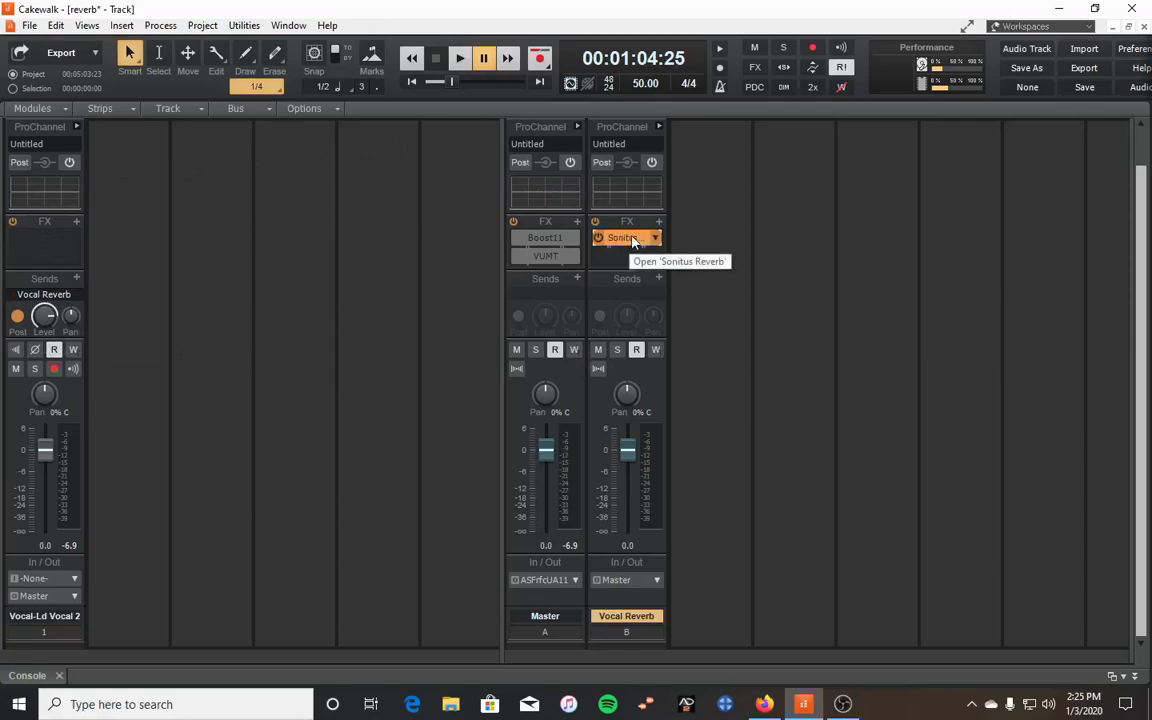
{"action": "double_click", "coordinate": [632, 242]}
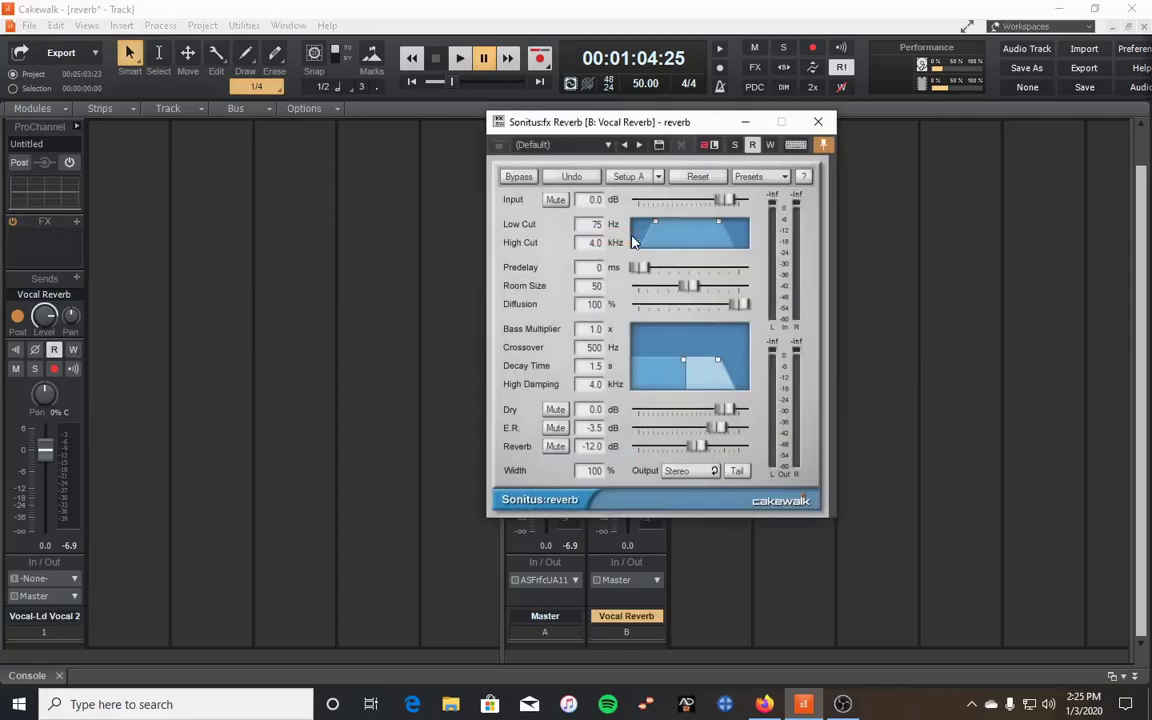
{"action": "left_click_drag", "start_coordinate": [666, 127], "coordinate": [834, 116]}
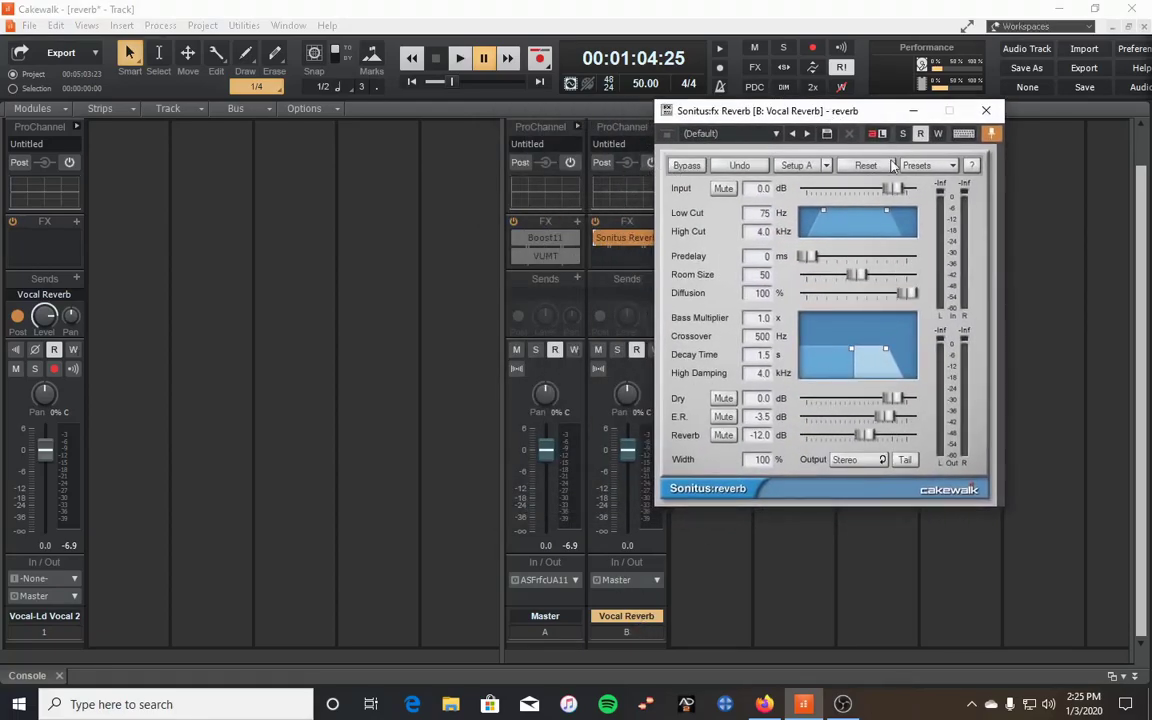
{"action": "left_click_drag", "start_coordinate": [843, 117], "coordinate": [720, 136]}
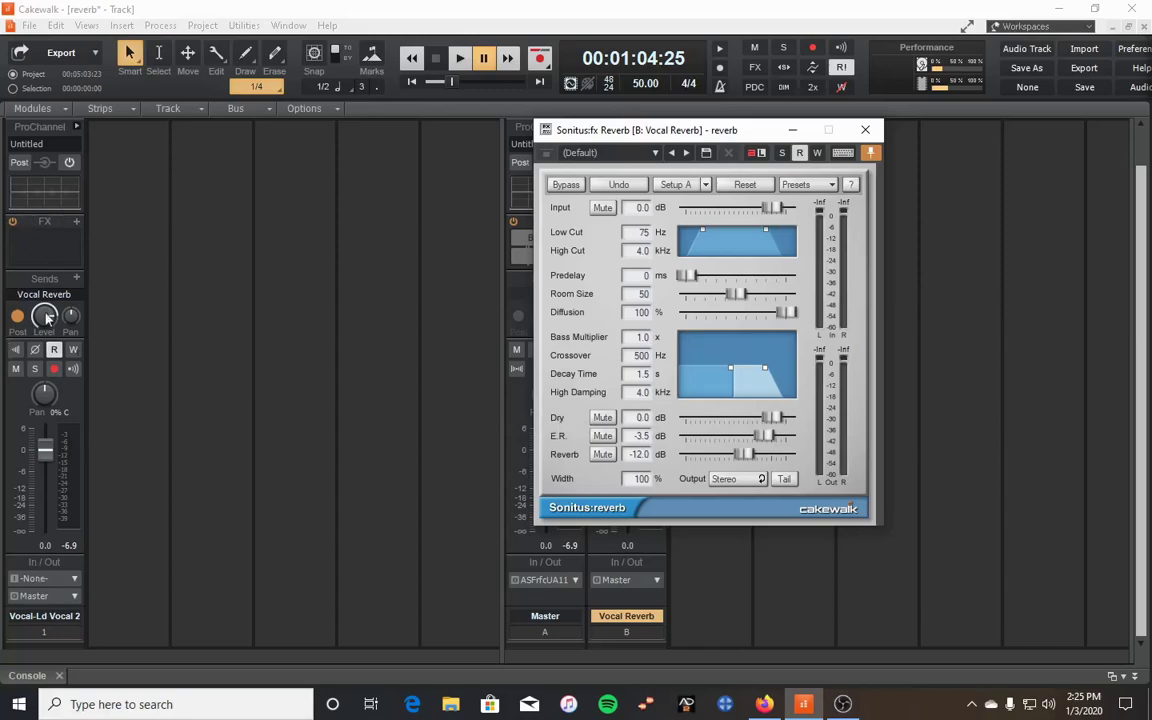
{"action": "left_click_drag", "start_coordinate": [773, 417], "coordinate": [686, 417]}
{"action": "left_click_drag", "start_coordinate": [785, 121], "coordinate": [962, 135]}
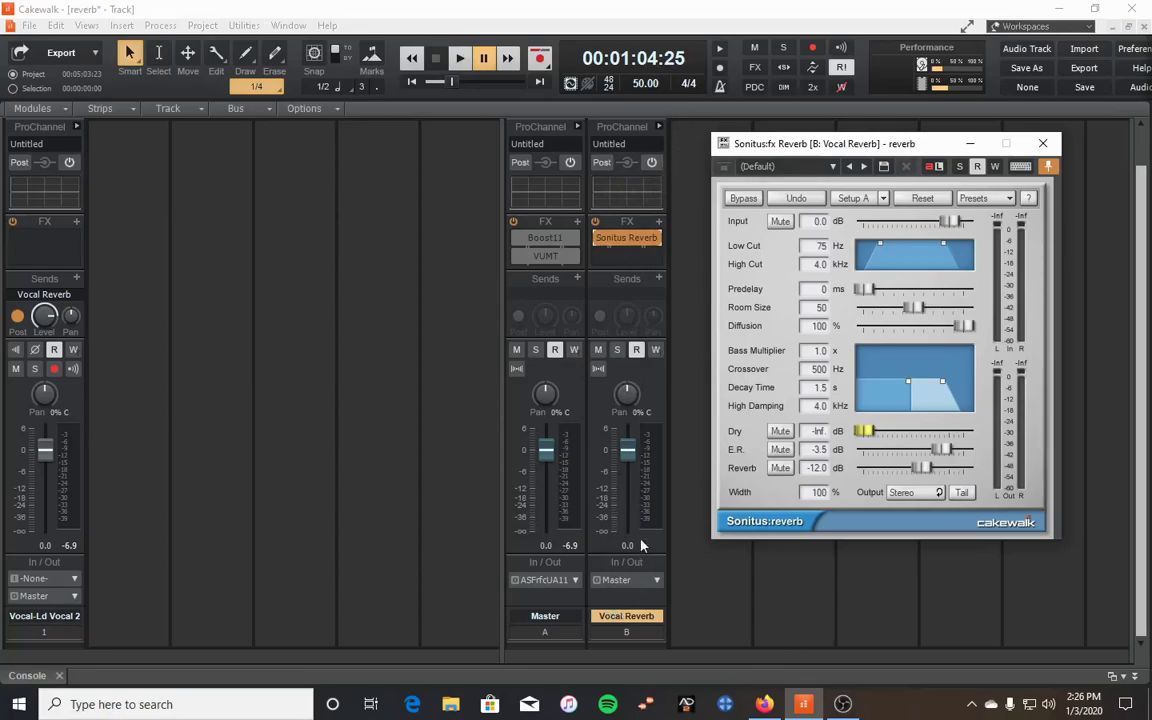
{"action": "mouse_move", "coordinate": [633, 462]}
{"action": "left_click_drag", "start_coordinate": [778, 136], "coordinate": [703, 132]}
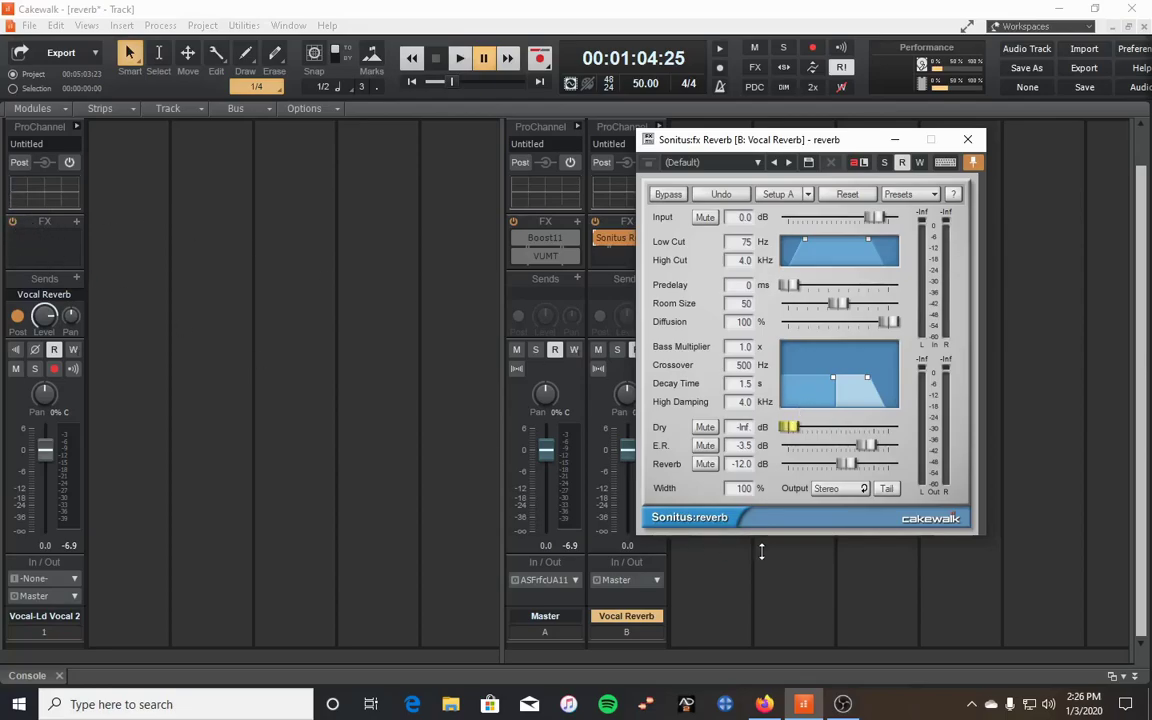
- Try the reverb's Dry level at -16.0 dB and return it to -Inf
{"action": "left_click_drag", "start_coordinate": [789, 428], "coordinate": [839, 428]}
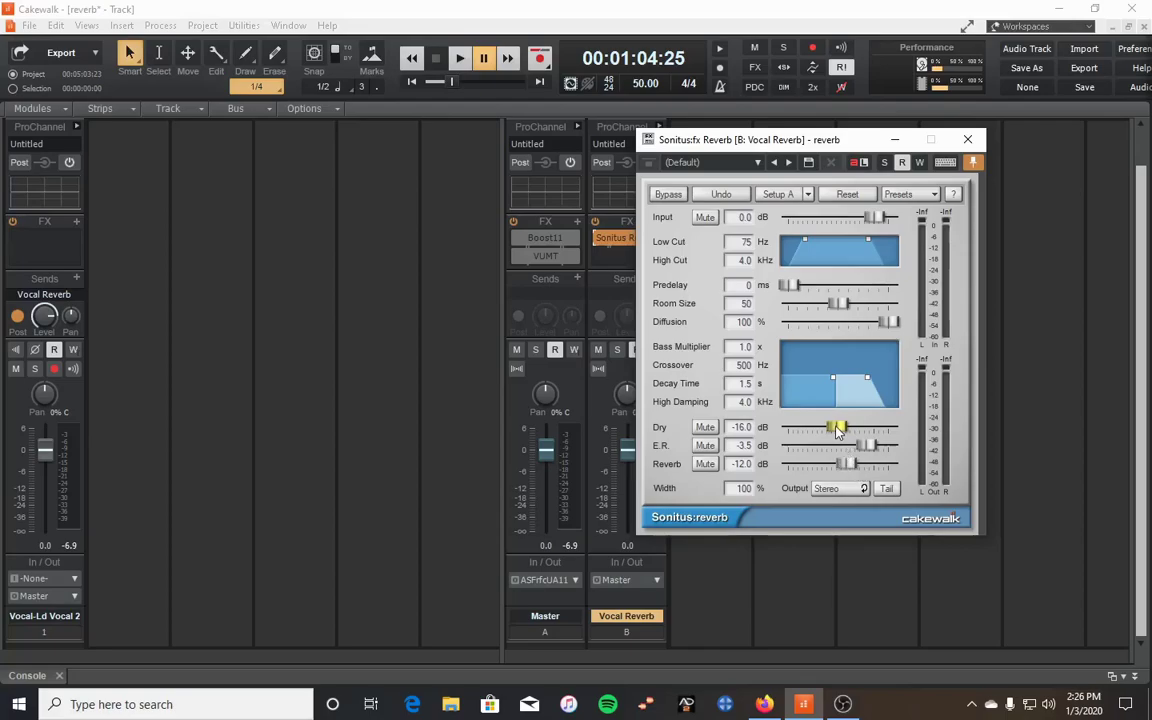
{"action": "left_click_drag", "start_coordinate": [838, 428], "coordinate": [790, 430]}
{"action": "left_click_drag", "start_coordinate": [791, 145], "coordinate": [855, 148]}
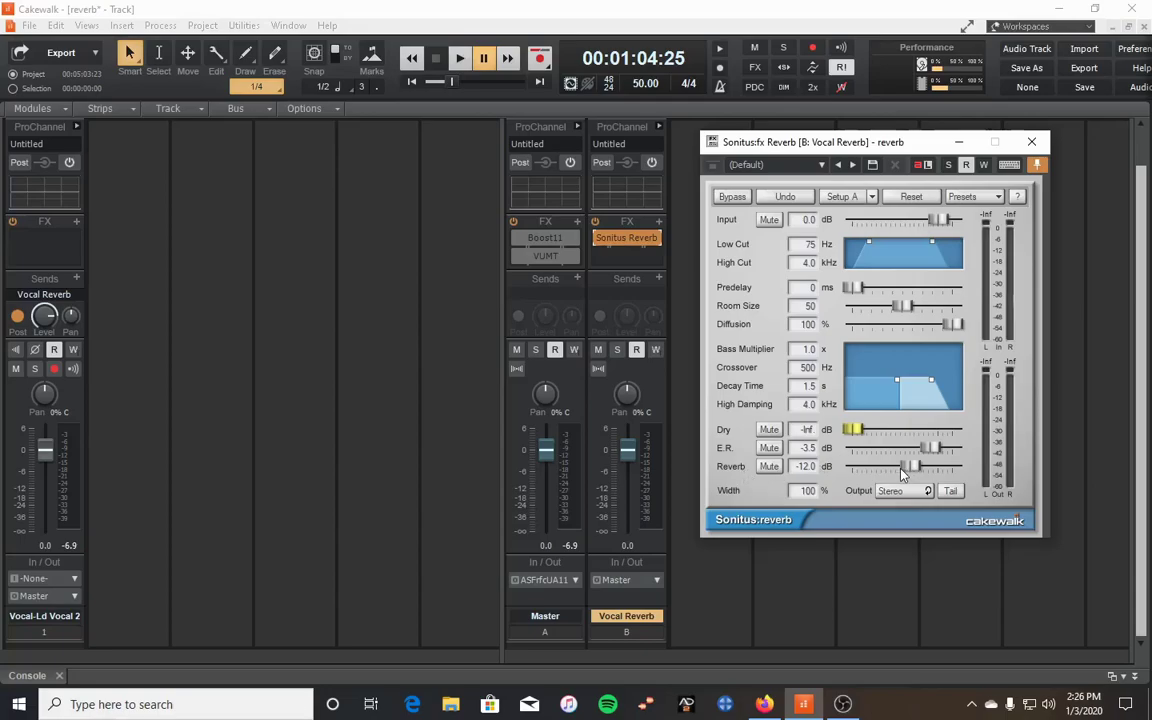
- Set the reverb's Low Cut to 200 Hz and its Predelay to 10 ms
{"action": "left_click_drag", "start_coordinate": [834, 145], "coordinate": [657, 152]}
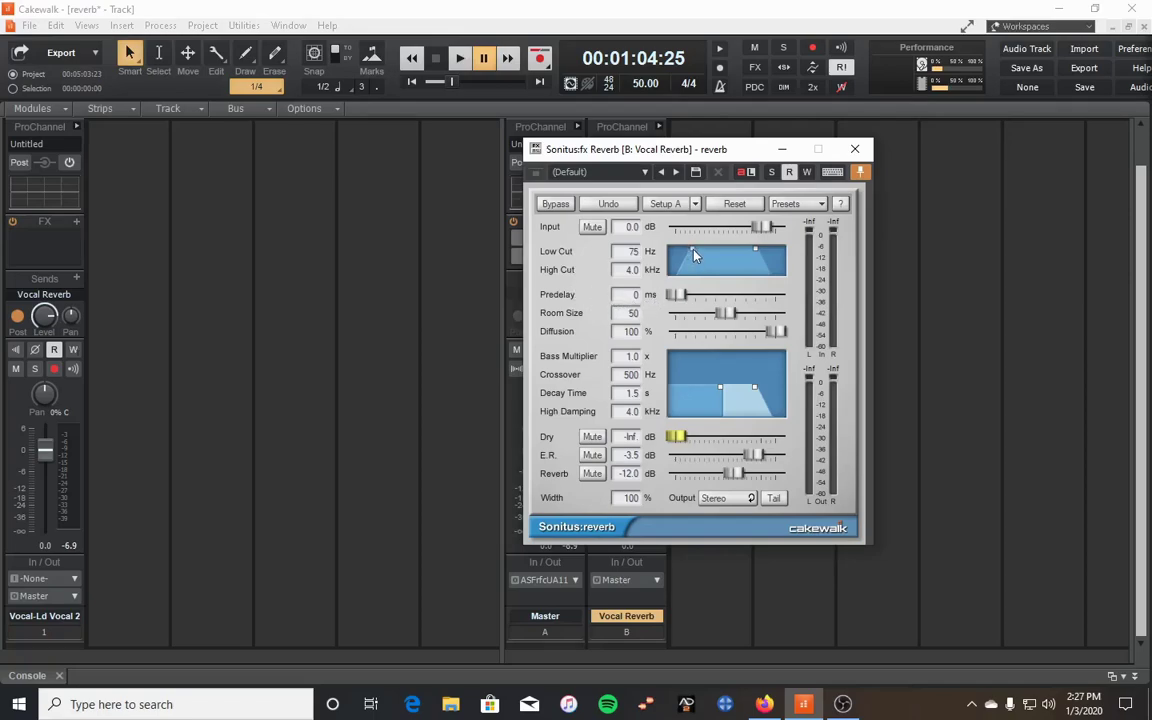
{"action": "left_click_drag", "start_coordinate": [695, 256], "coordinate": [713, 256]}
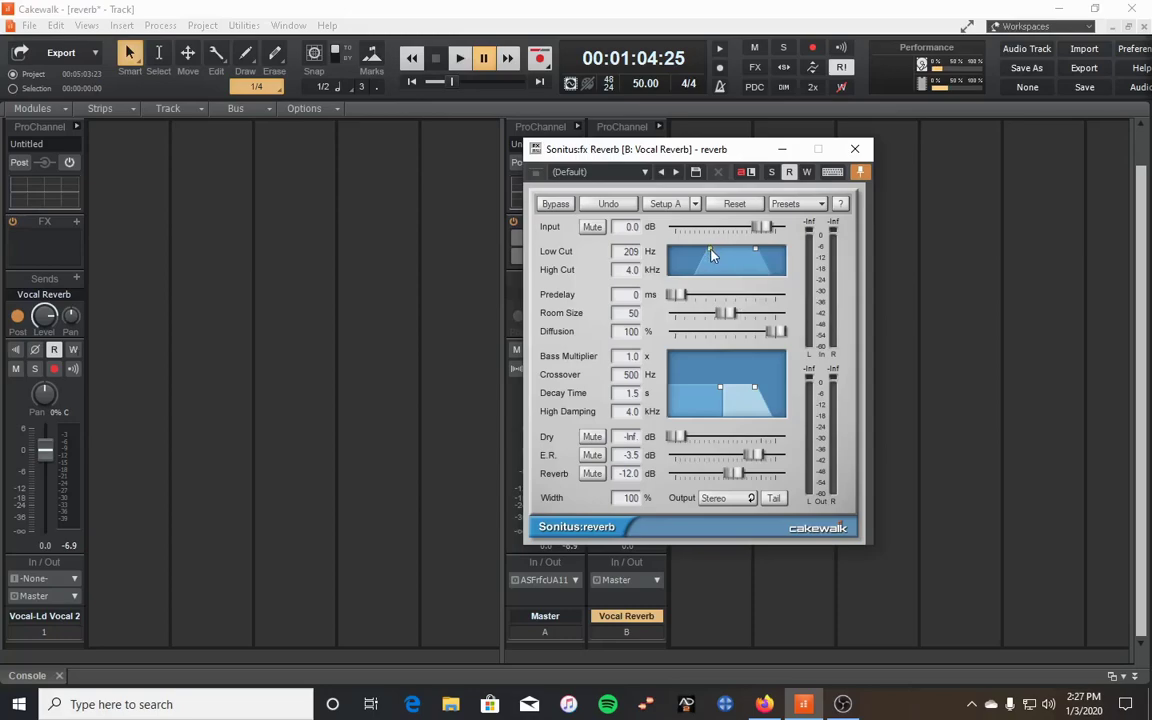
{"action": "scroll", "coordinate": [712, 255], "scroll_direction": "down", "scroll_amount": 1}
{"action": "double_click", "coordinate": [630, 251]}
{"action": "type", "text": "200"}
{"action": "left_click_drag", "start_coordinate": [677, 294], "coordinate": [679, 294]}
{"action": "left_click_drag", "start_coordinate": [689, 153], "coordinate": [850, 172]}
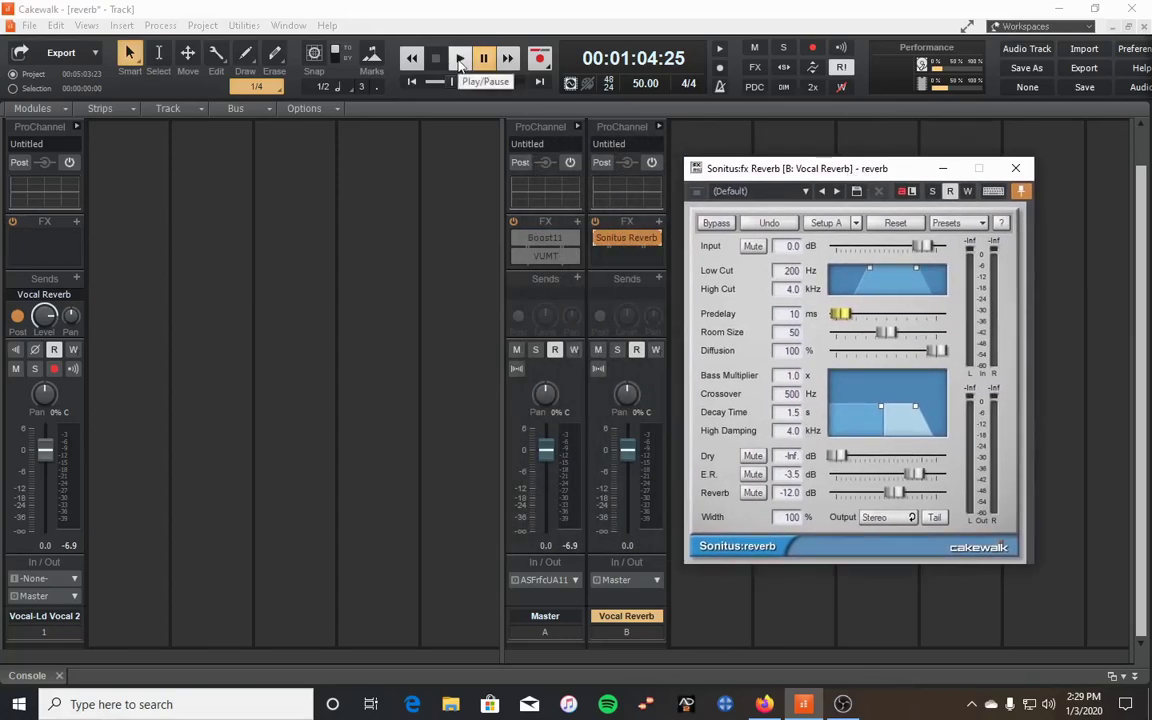
- Play the vocal and compare it with and without reverb by repeatedly muting and unmuting the Vocal Reverb bus
{"action": "left_click", "coordinate": [716, 224]}
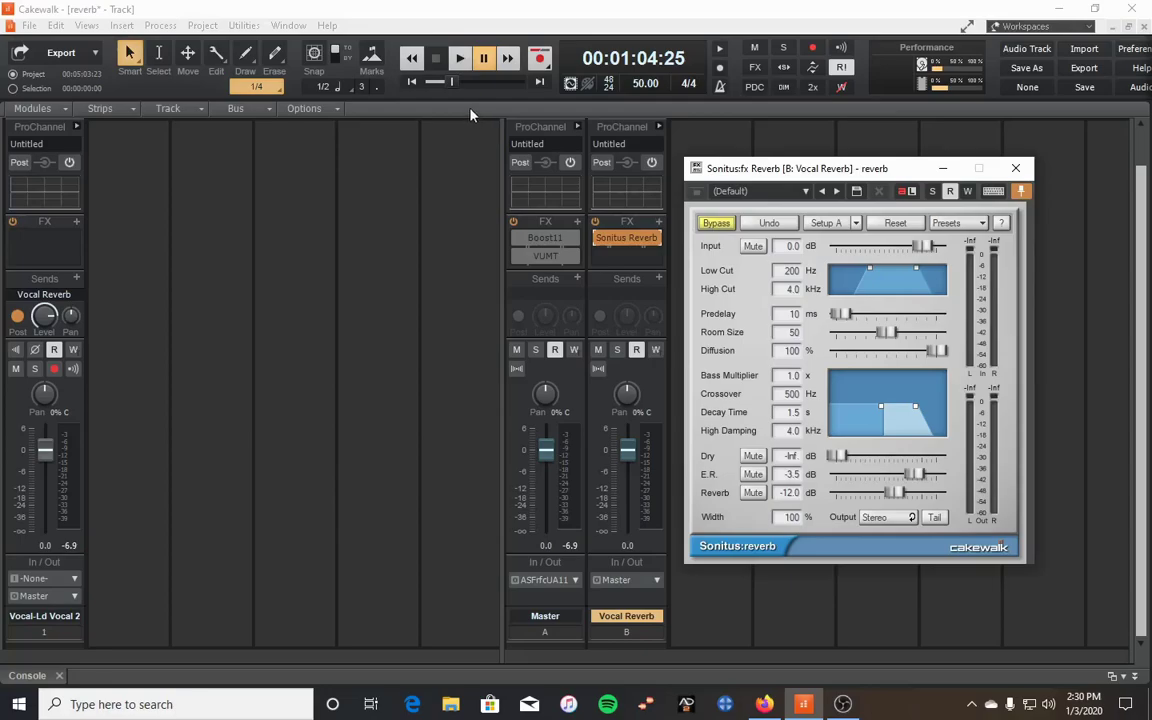
{"action": "left_click", "coordinate": [598, 350]}
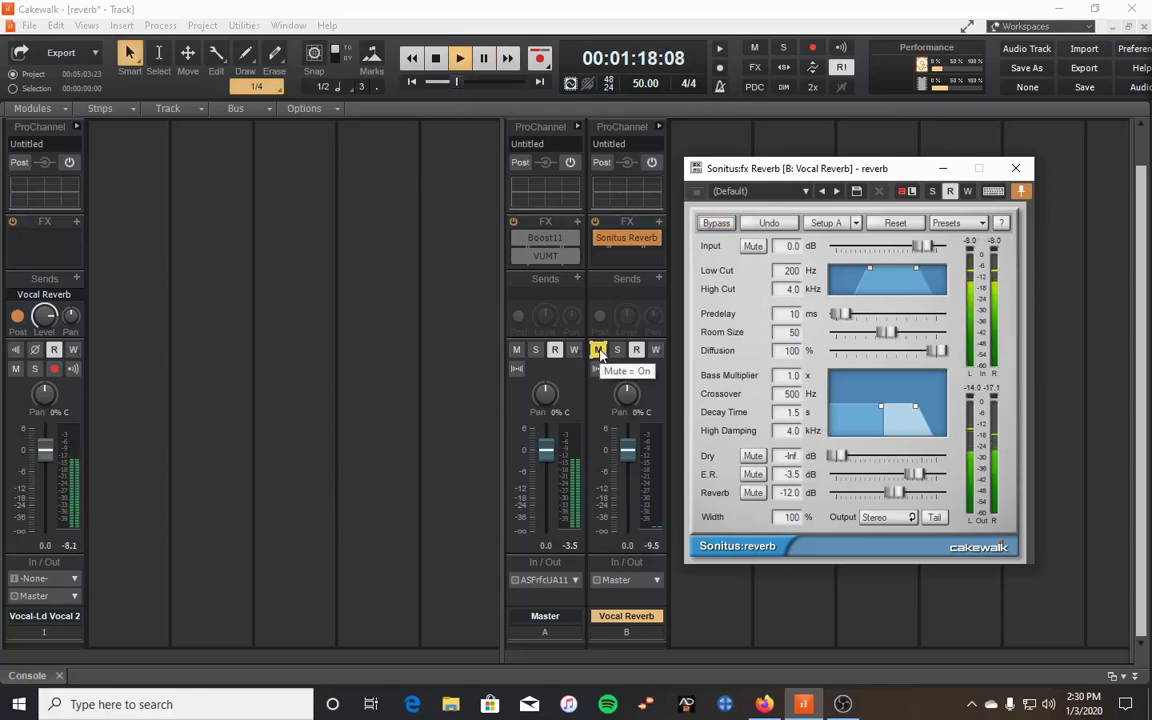
{"action": "left_click", "coordinate": [598, 350]}
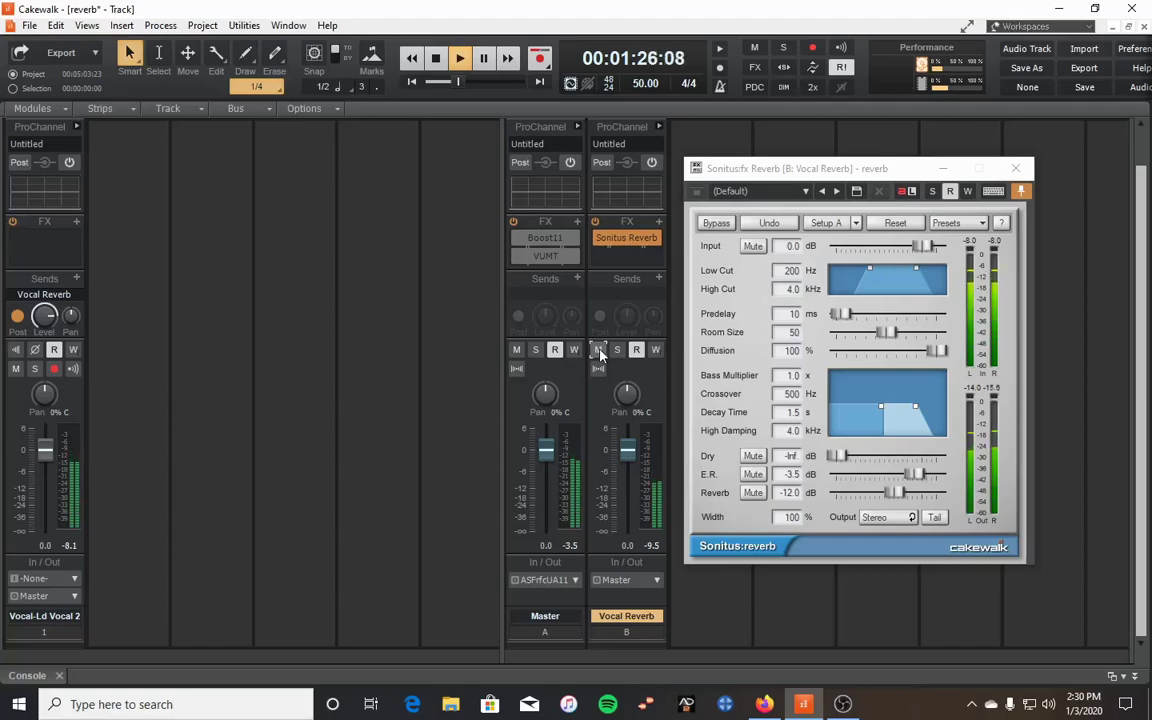
{"action": "left_click", "coordinate": [598, 350]}
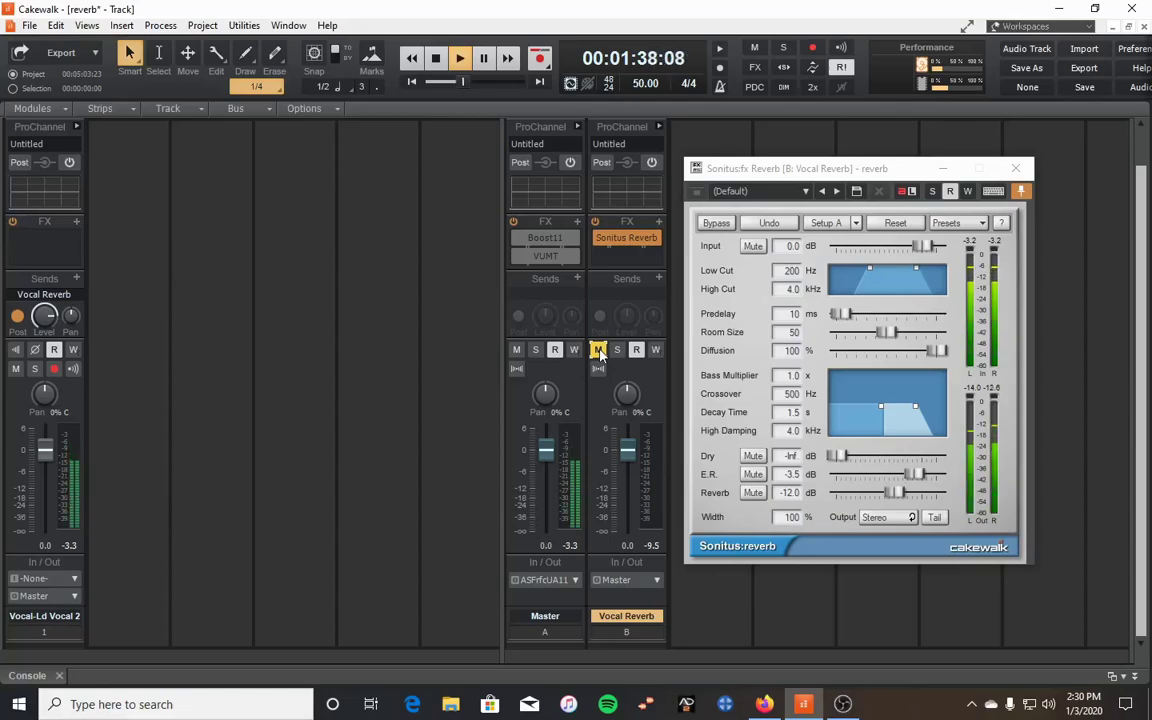
{"action": "left_click", "coordinate": [599, 350]}
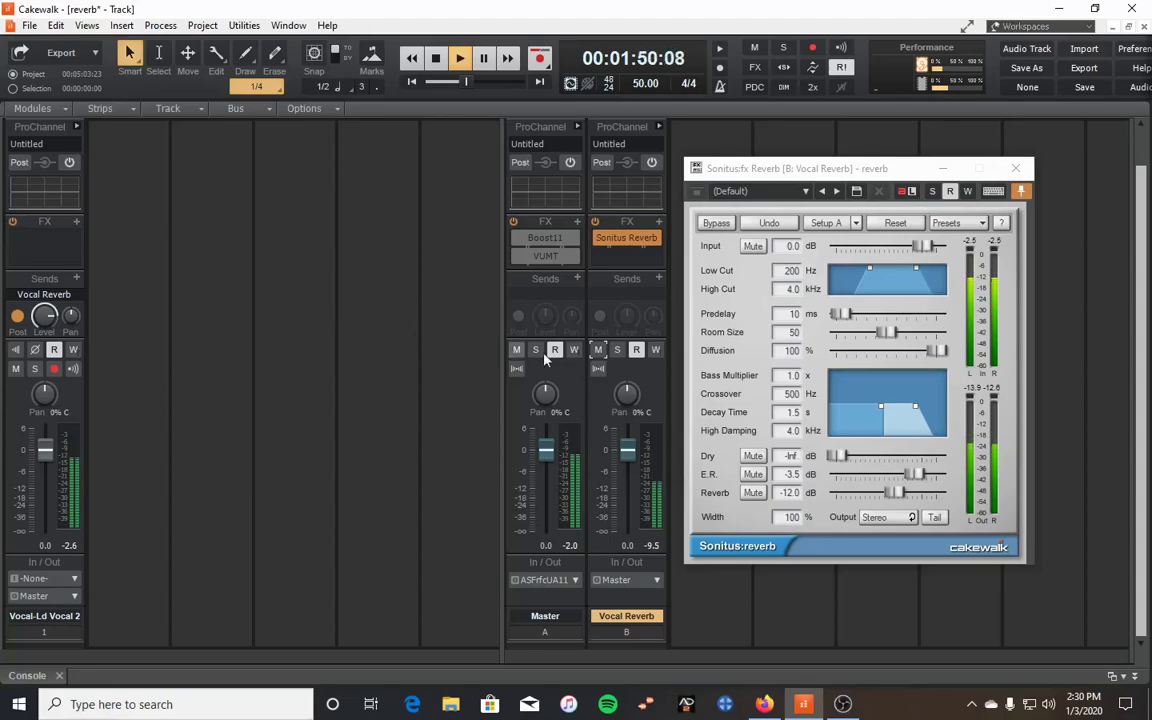
{"action": "left_click", "coordinate": [598, 350]}
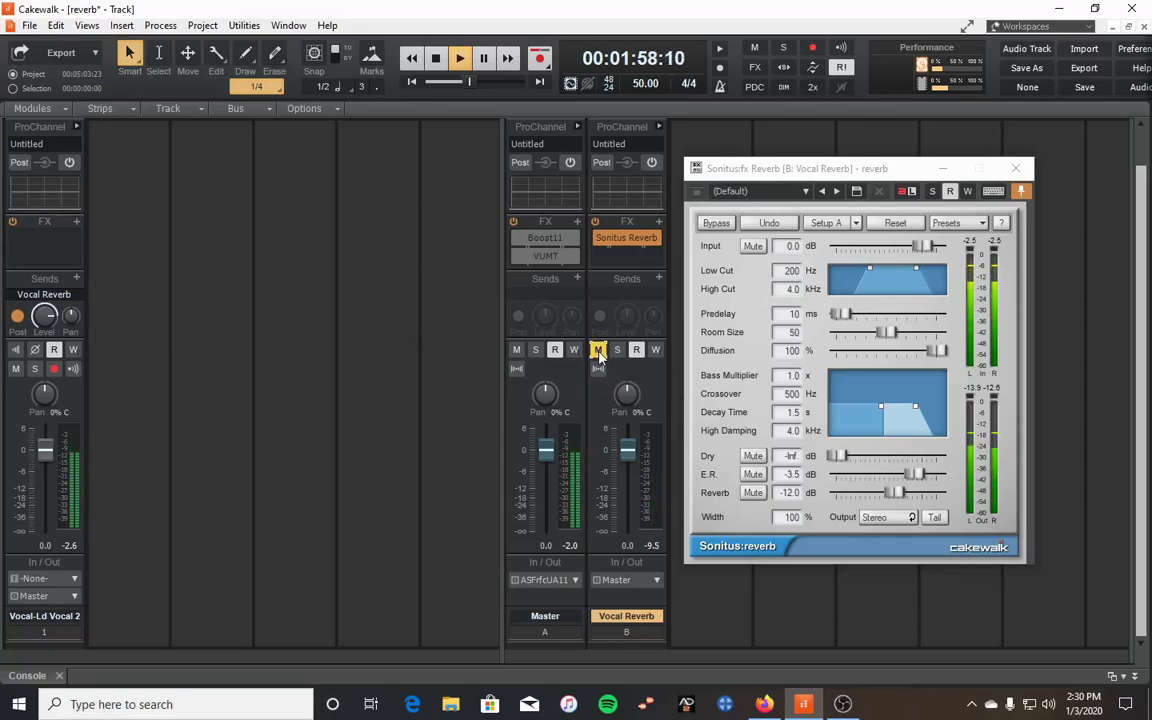
{"action": "left_click", "coordinate": [598, 350]}
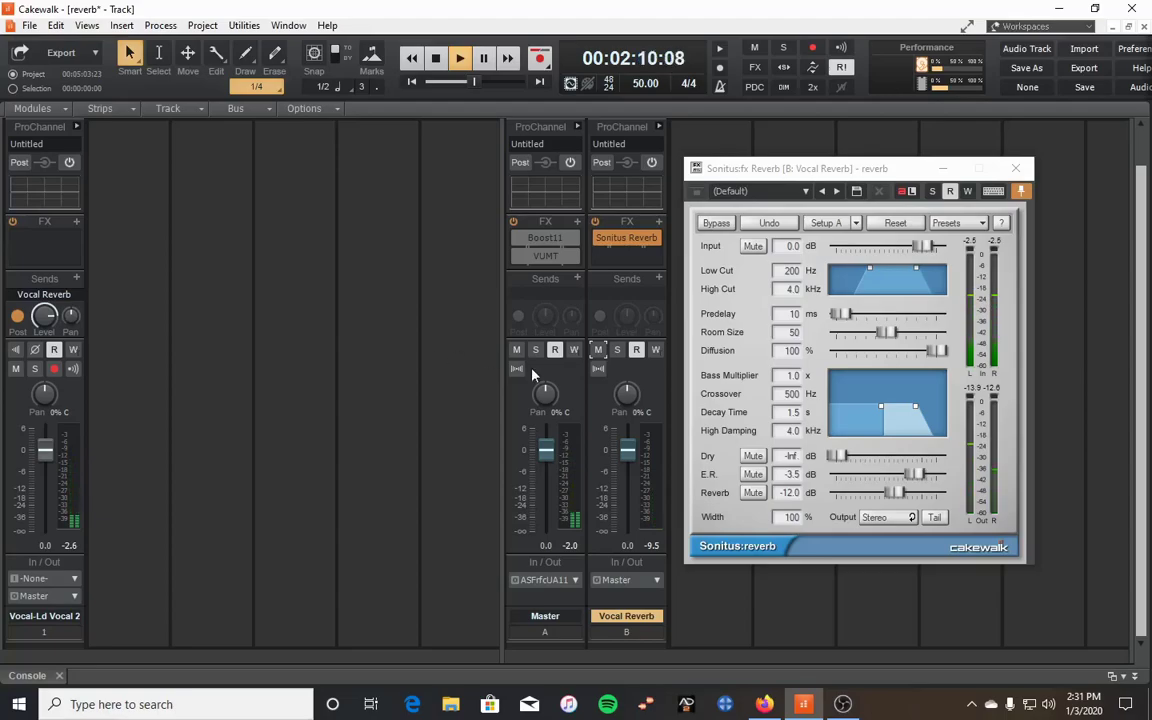
- Mute the Vocal Reverb bus and replay a short vocal passage, briefly unmuting the bus to compare the wet and dry sound before pausing
{"action": "left_click", "coordinate": [598, 350]}
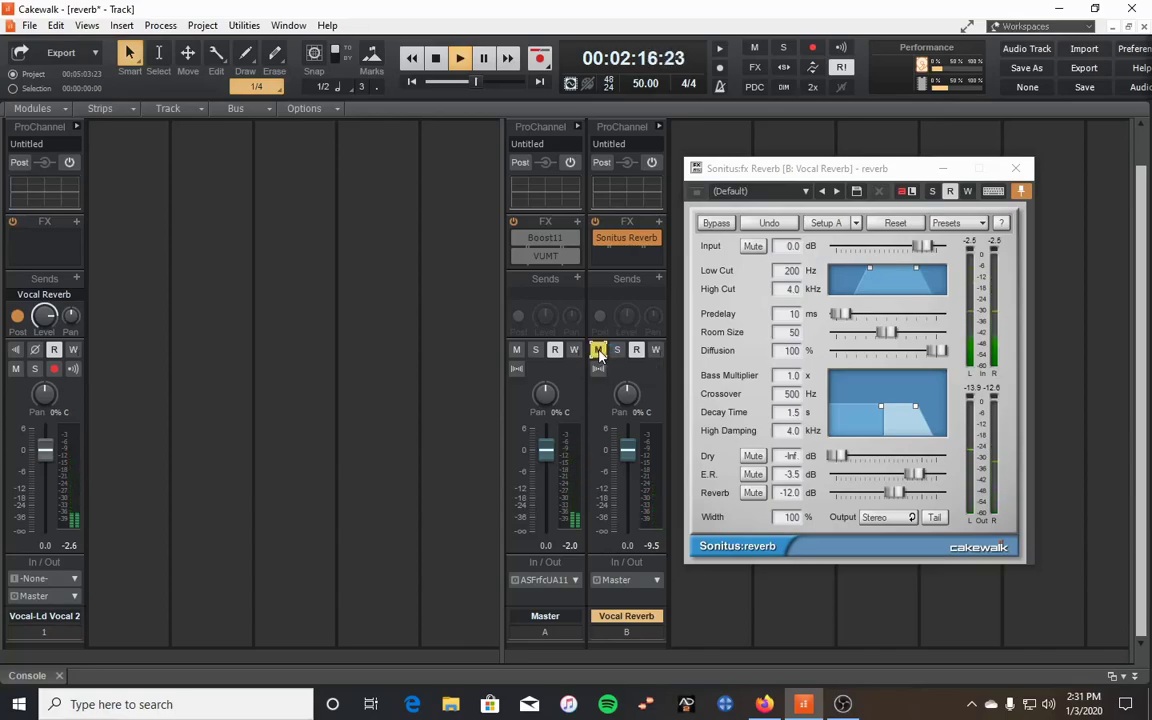
{"action": "left_click", "coordinate": [485, 59]}
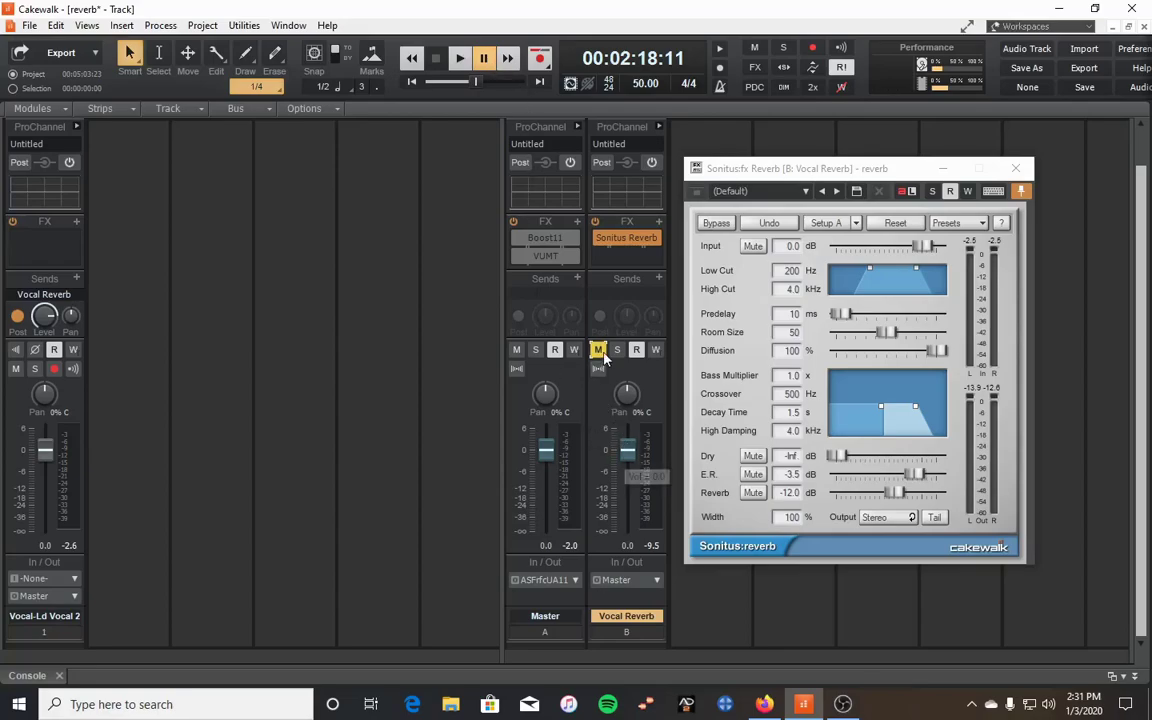
{"action": "left_click", "coordinate": [461, 59]}
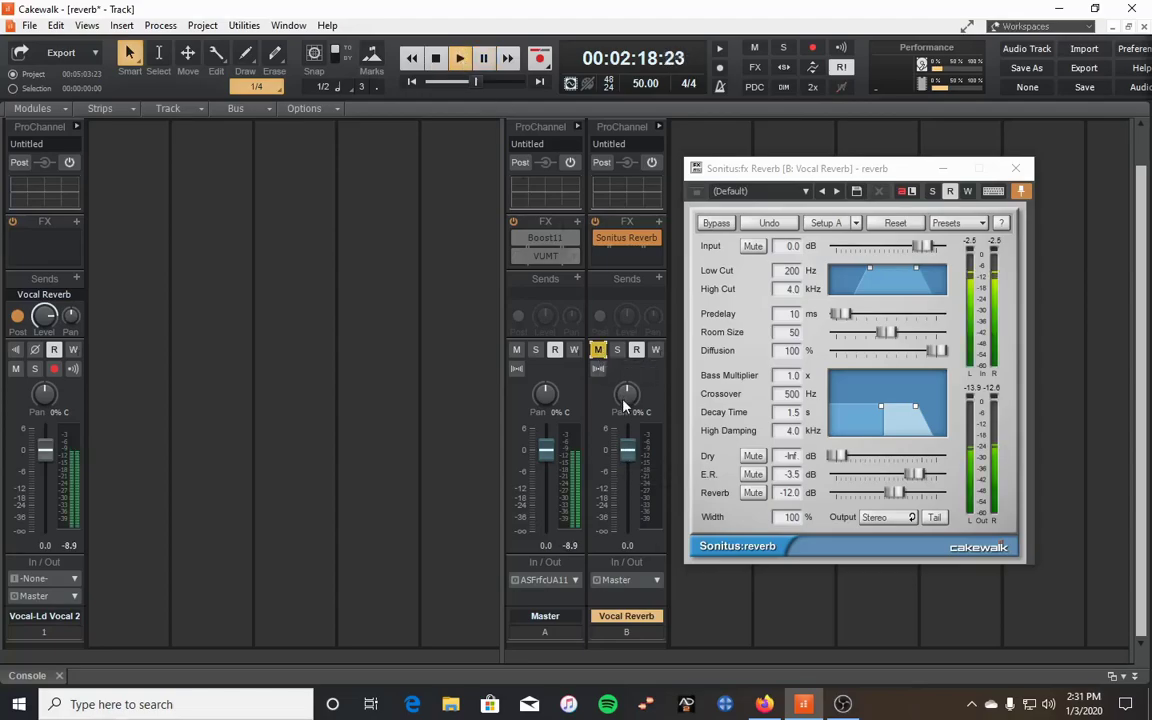
{"action": "left_click", "coordinate": [598, 349]}
{"action": "left_click", "coordinate": [598, 349]}
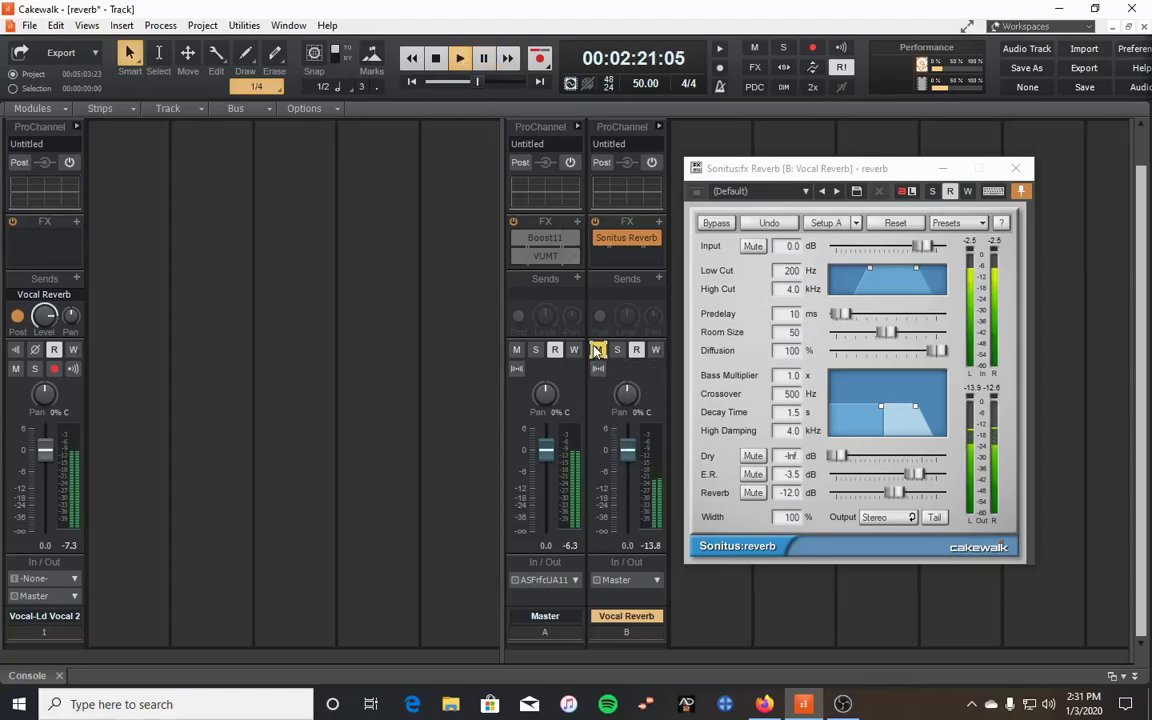
{"action": "left_click", "coordinate": [484, 59]}
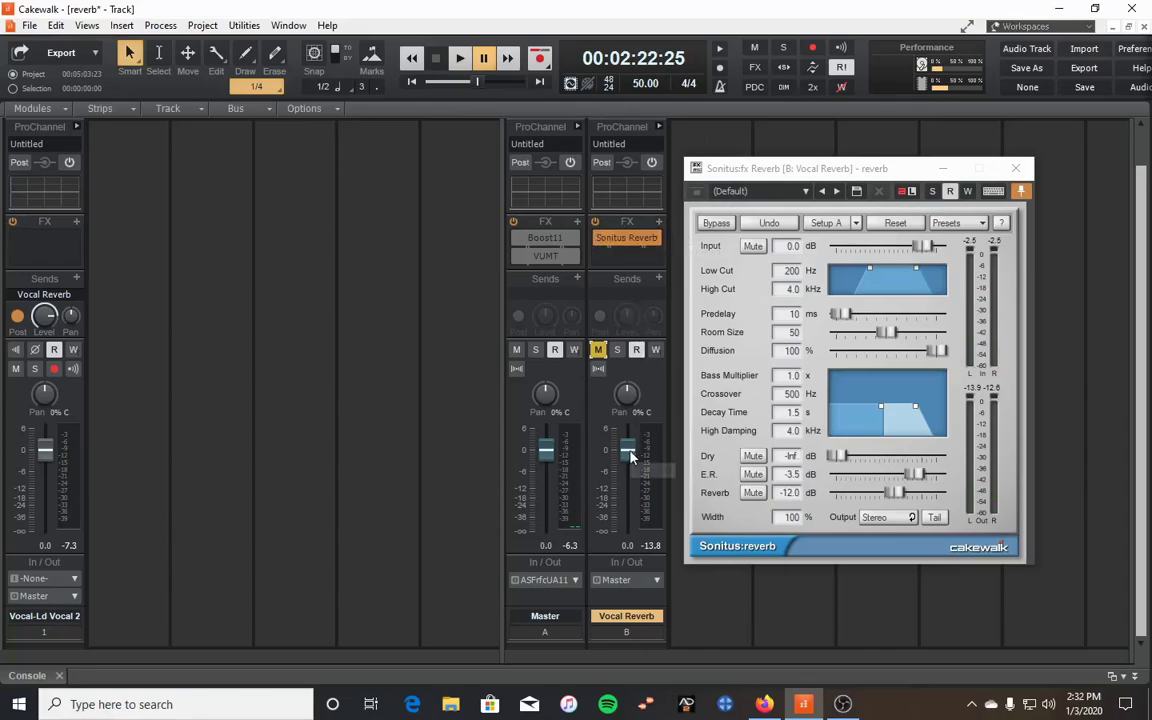
- Close and reopen Sonitus Reverb on the Vocal Reverb bus to review its Reverb level setting, leaving the plug-in closed
{"action": "mouse_move", "coordinate": [624, 453]}
{"action": "left_click", "coordinate": [1015, 168]}
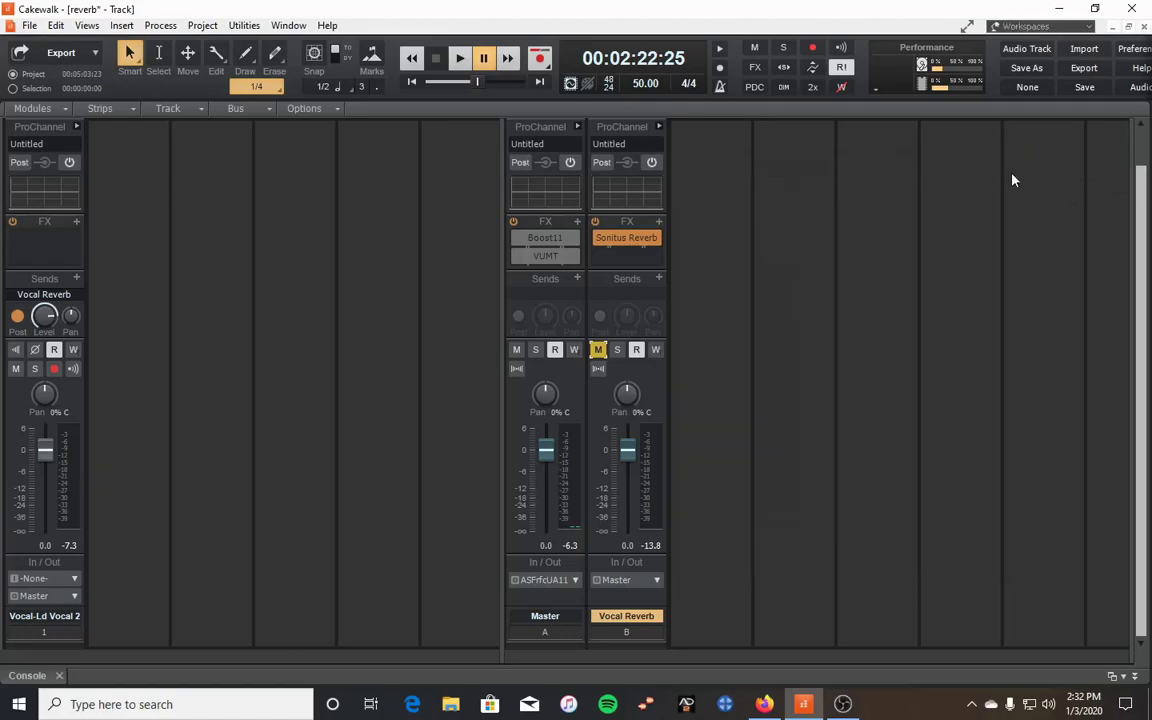
{"action": "double_click", "coordinate": [628, 238]}
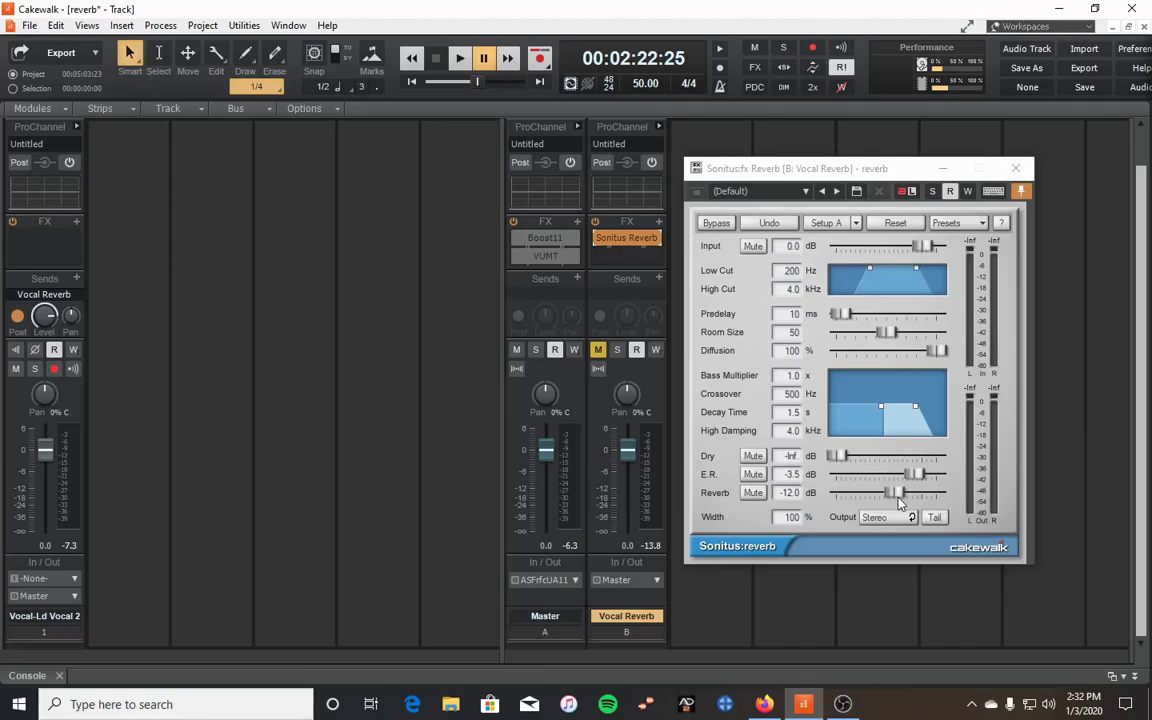
{"action": "left_click", "coordinate": [1015, 170]}
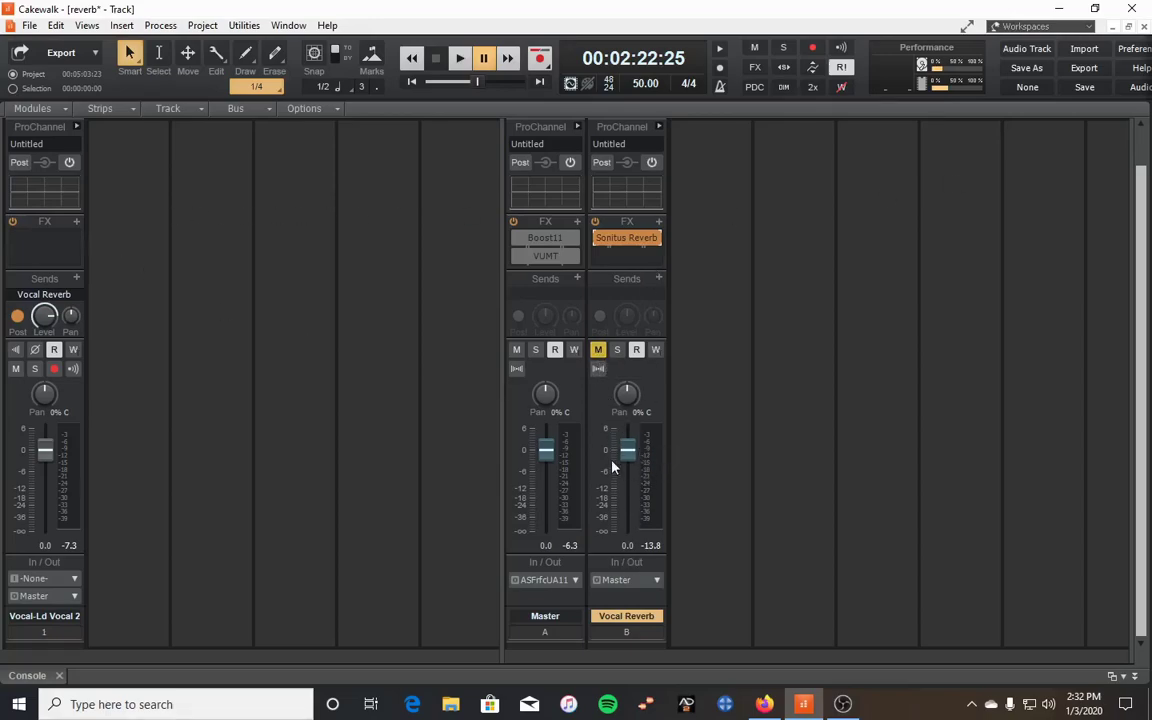
- Unmute the Vocal Reverb bus and set its volume to -2.4 dB while the vocal plays, and pause playback
{"action": "left_click", "coordinate": [601, 354]}
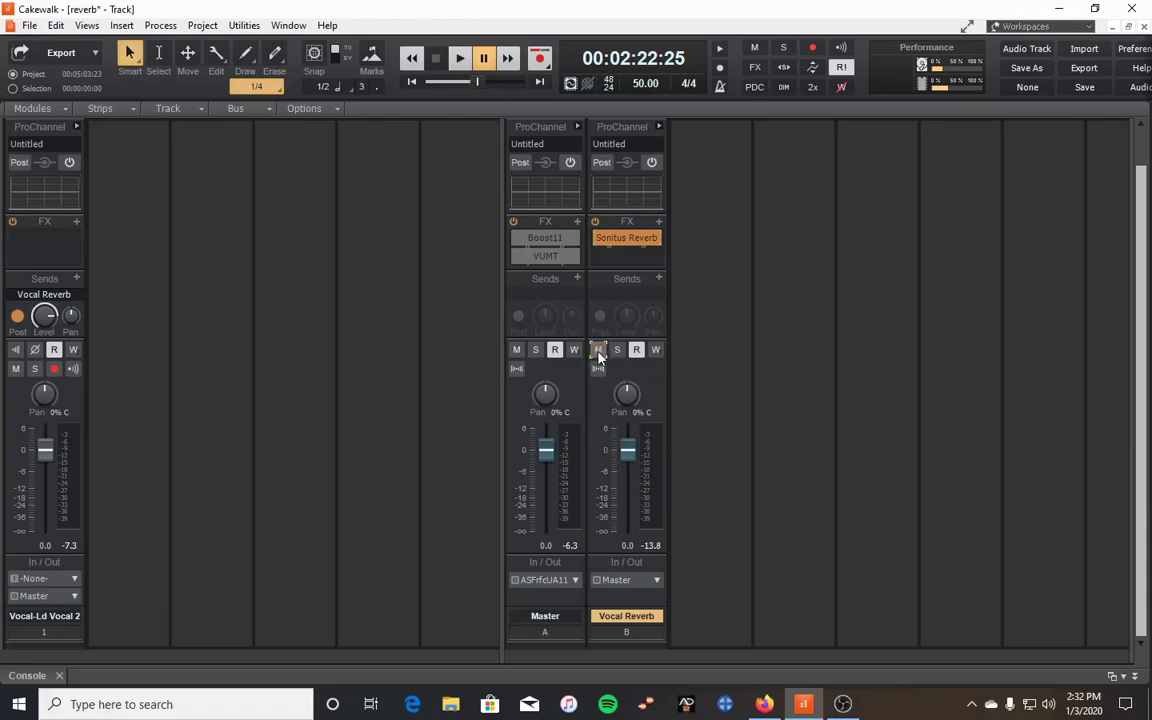
{"action": "left_click", "coordinate": [459, 58]}
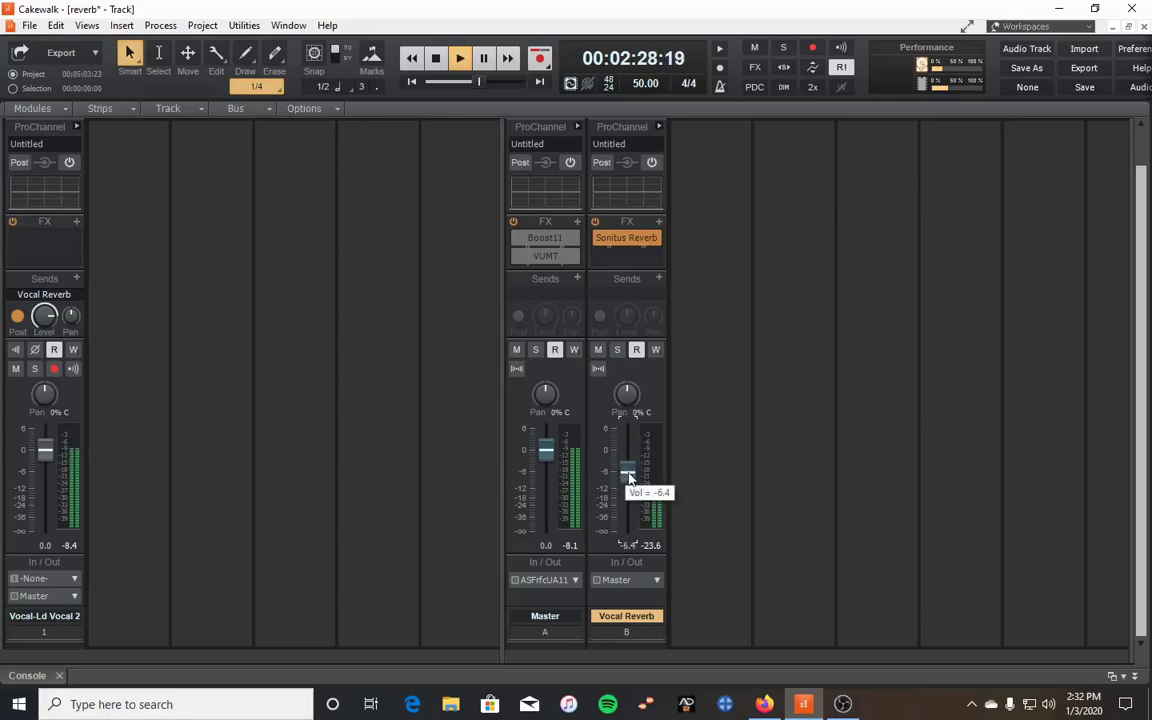
{"action": "mouse_move", "coordinate": [628, 478]}
{"action": "left_mouse_down"}
{"action": "mouse_move", "coordinate": [628, 537]}
{"action": "mouse_move", "coordinate": [628, 470]}
{"action": "left_mouse_up"}
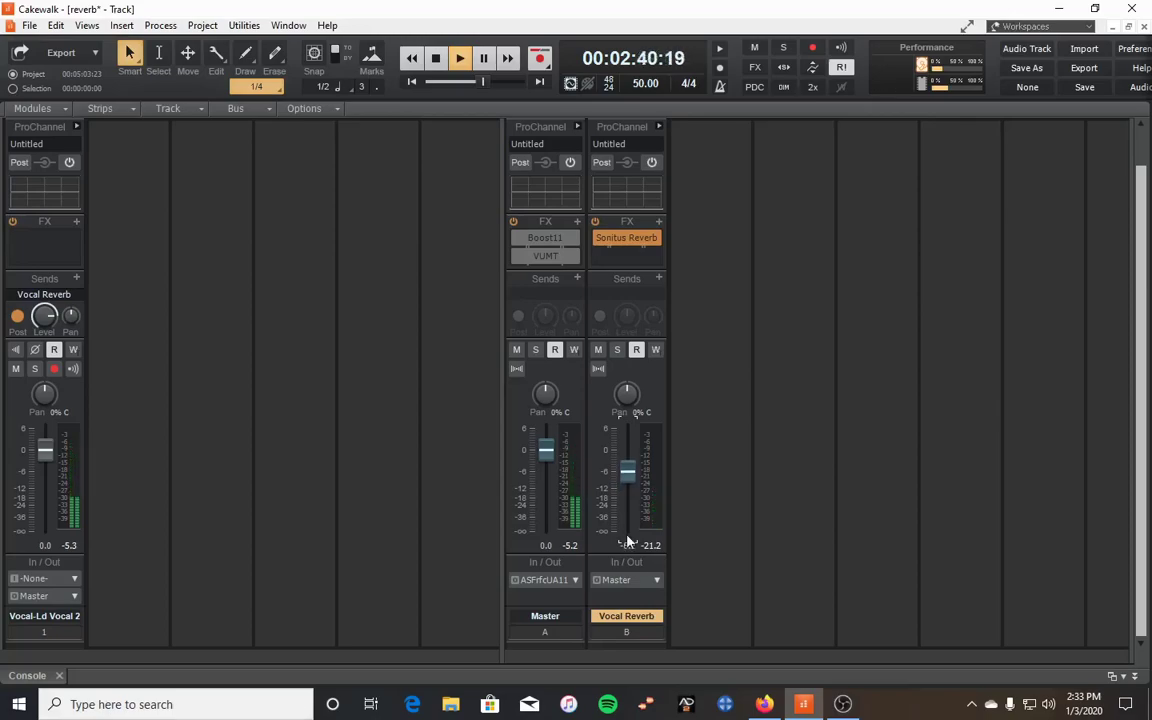
{"action": "mouse_move", "coordinate": [628, 485]}
{"action": "left_mouse_down"}
{"action": "mouse_move", "coordinate": [628, 467]}
{"action": "mouse_move", "coordinate": [622, 478]}
{"action": "left_mouse_up"}
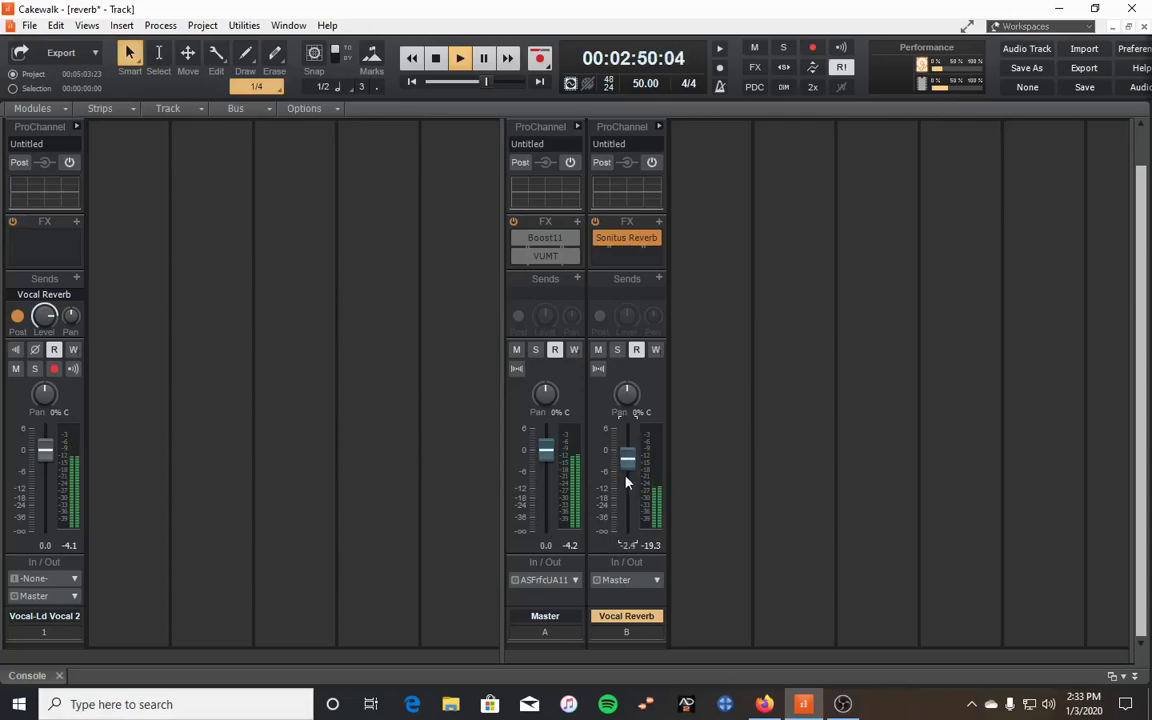
{"action": "left_click", "coordinate": [485, 59]}
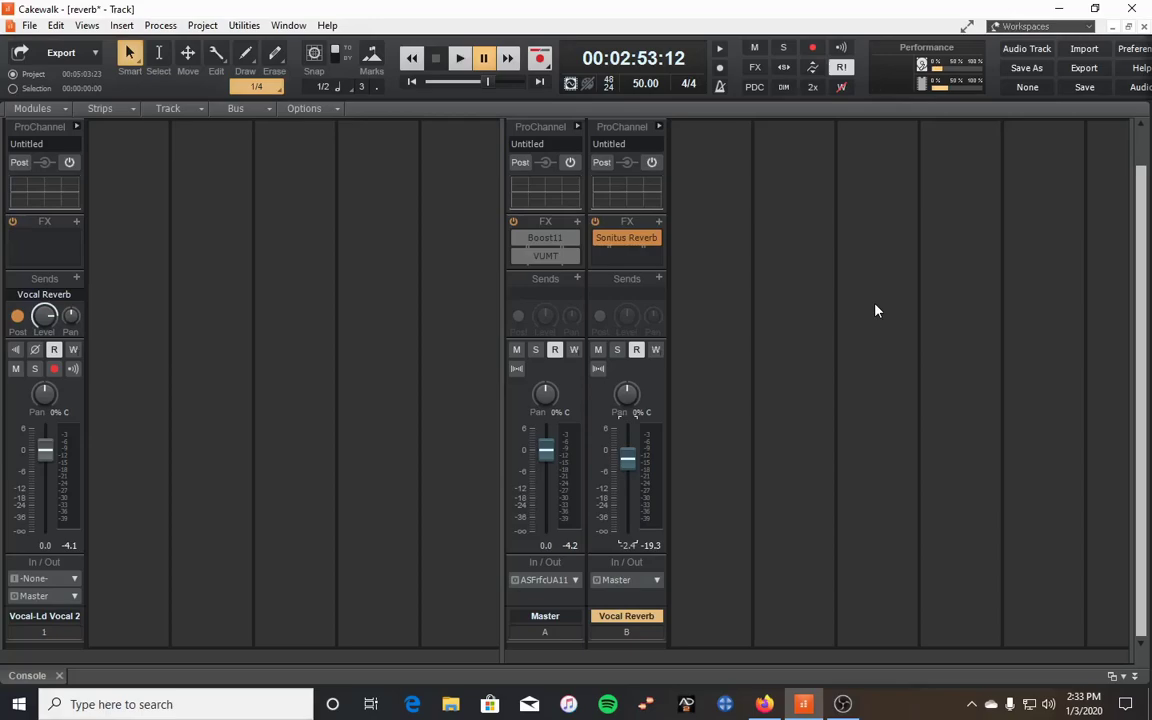
- Review the Sonitus Reverb settings on the Vocal Reverb bus and close the plug-in
{"action": "double_click", "coordinate": [620, 240]}
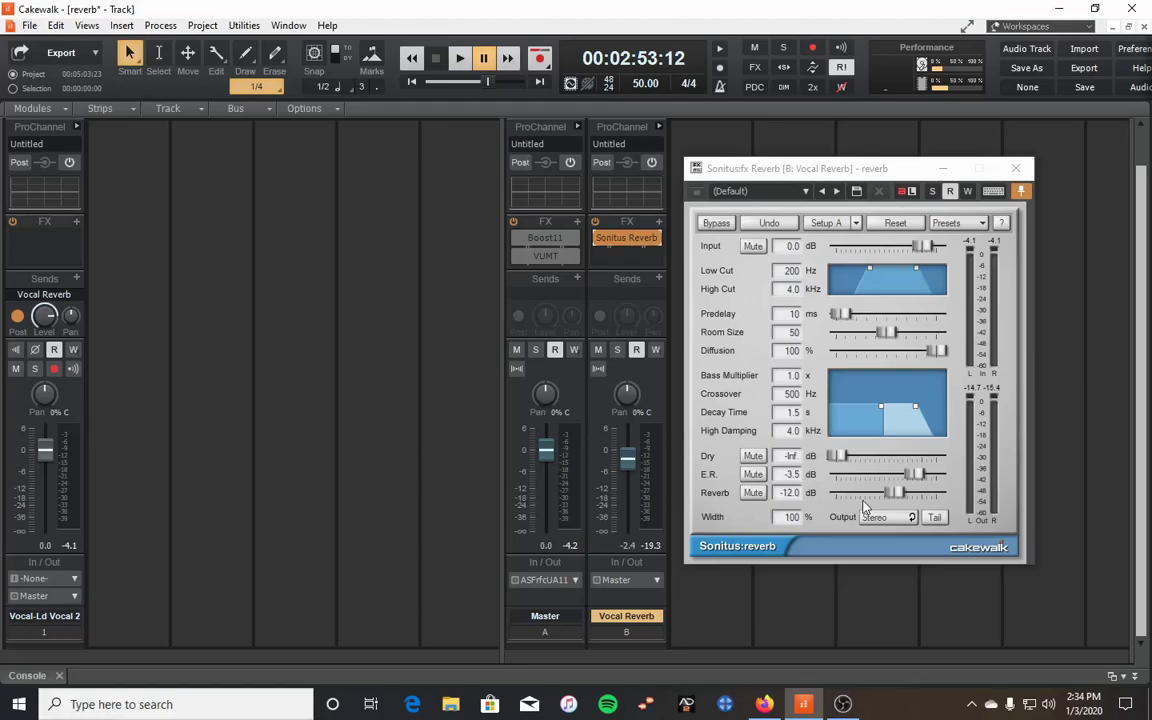
{"action": "left_click", "coordinate": [1017, 170]}
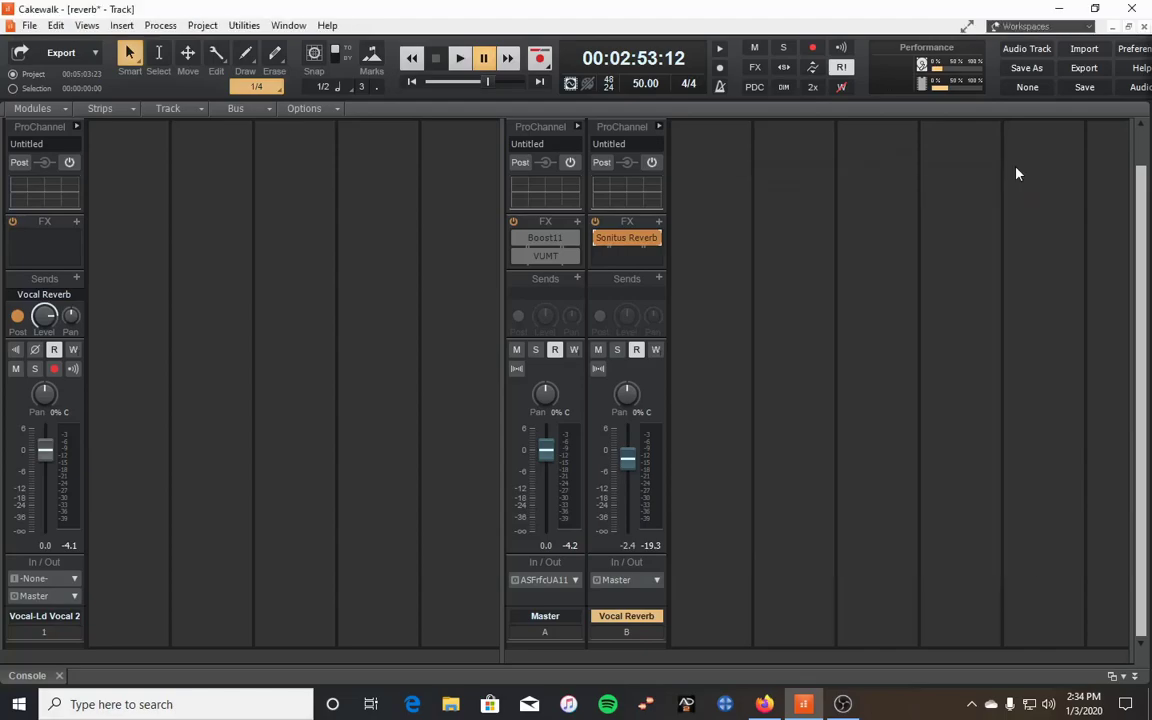